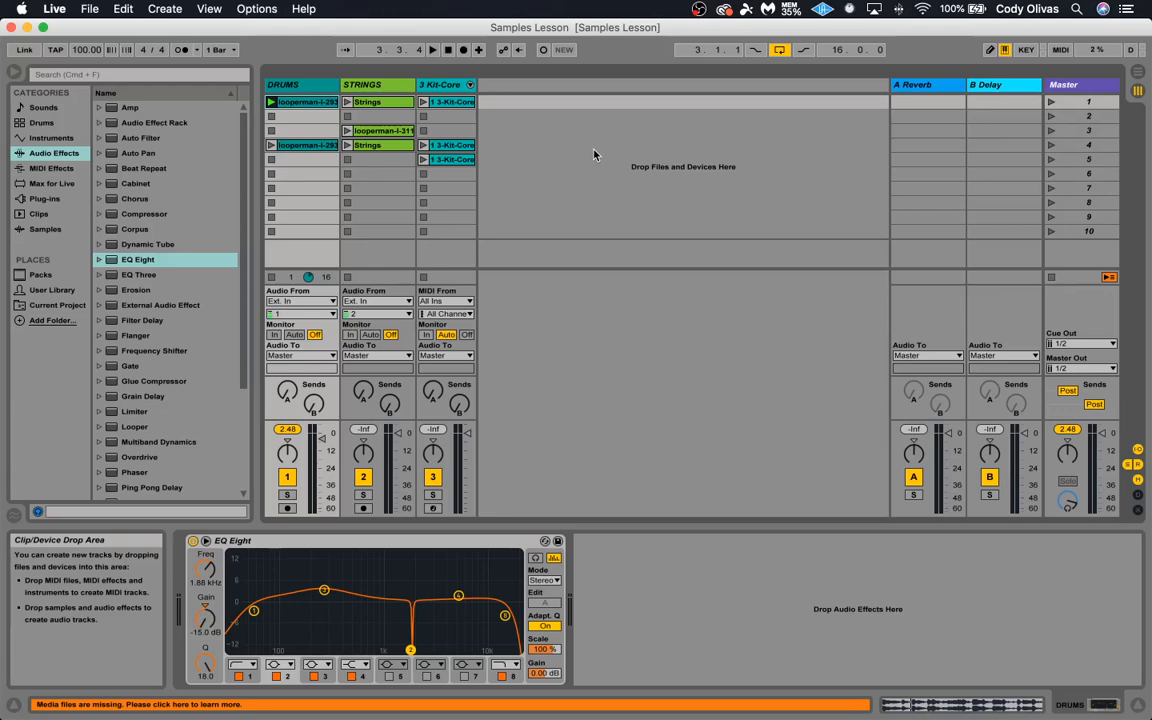
- Play the first clip on the DRUMS track and try panning the track to the left, returning the pan to centre
left_click(270, 103)
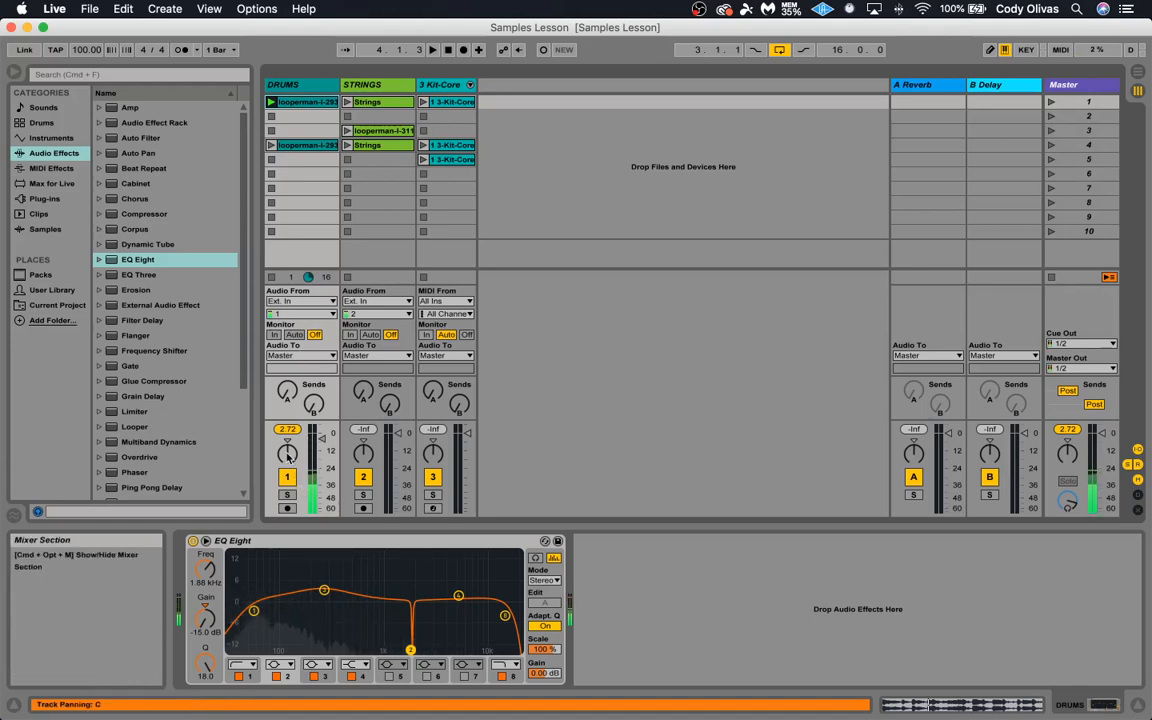
mouse_move(289, 456)
left_mouse_down()
mouse_move(289, 468)
mouse_move(292, 457)
left_mouse_up()
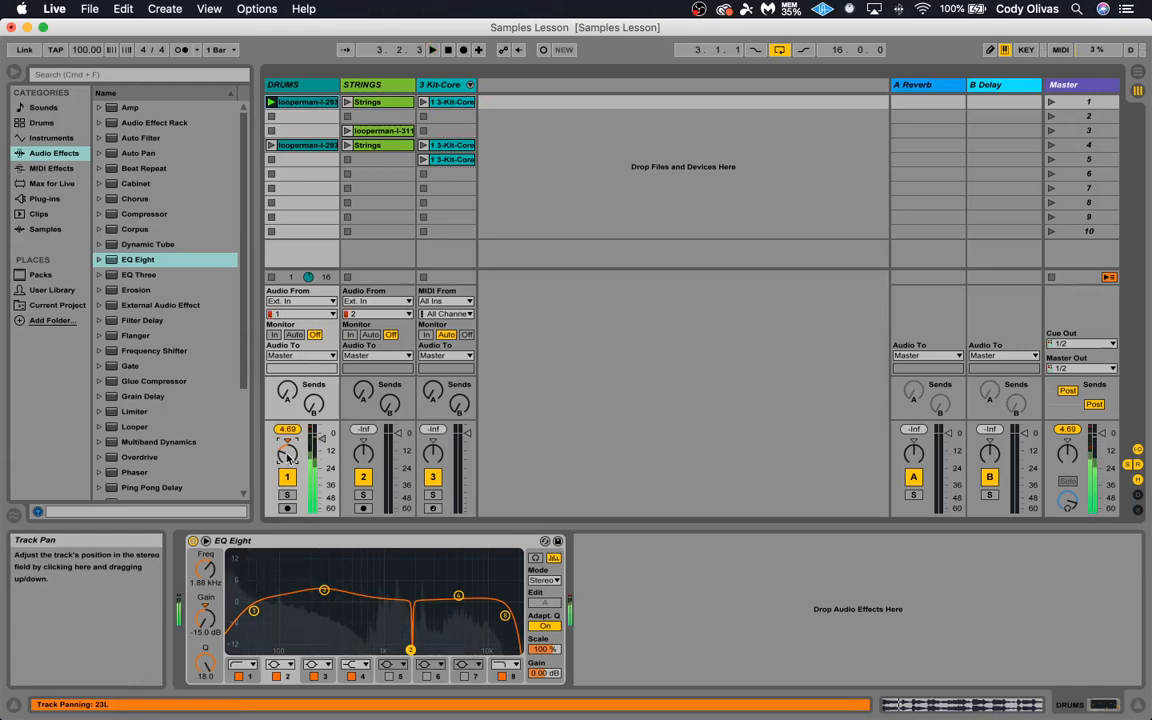
mouse_move(288, 457)
left_mouse_down()
mouse_move(288, 440)
mouse_move(288, 478)
left_mouse_up()
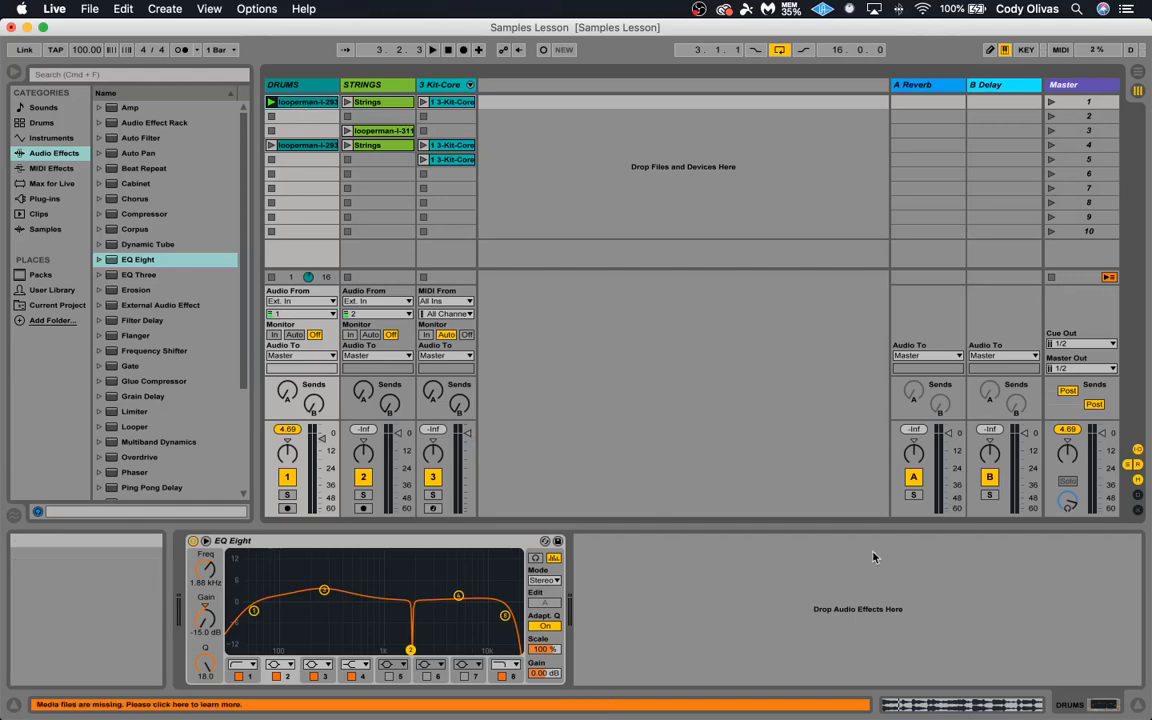
- Show the first DRUMS clip's waveform in the sample editor and play the clip briefly
left_click(958, 700)
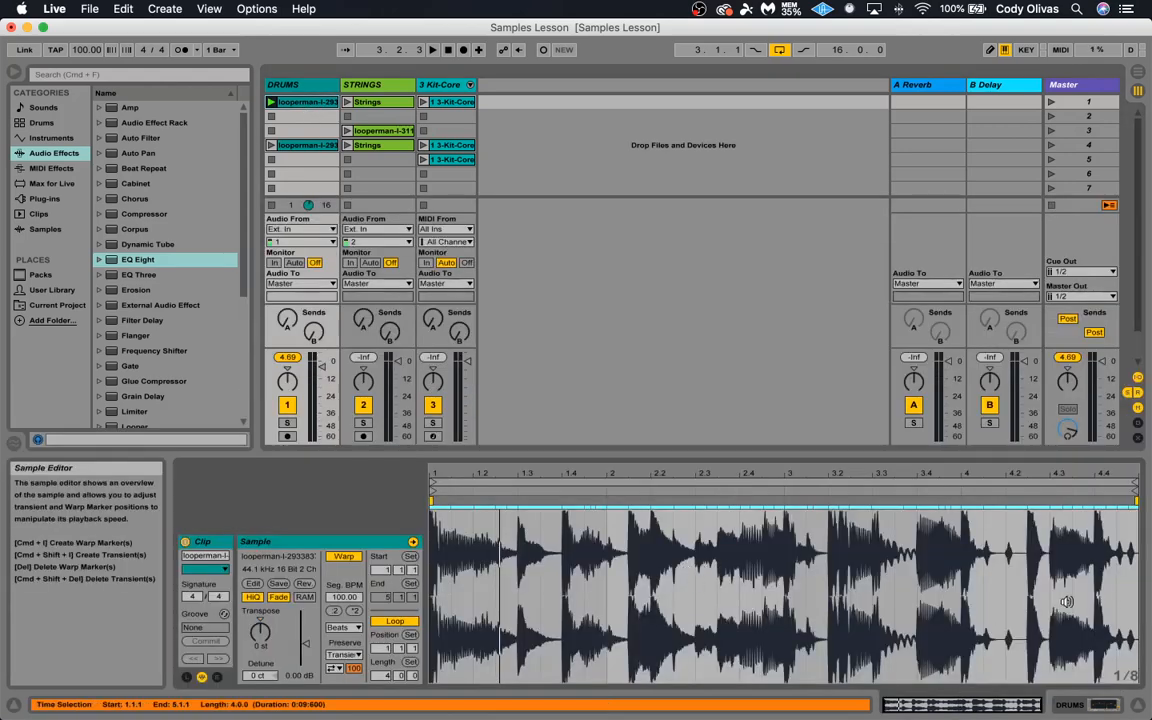
right_click(299, 107)
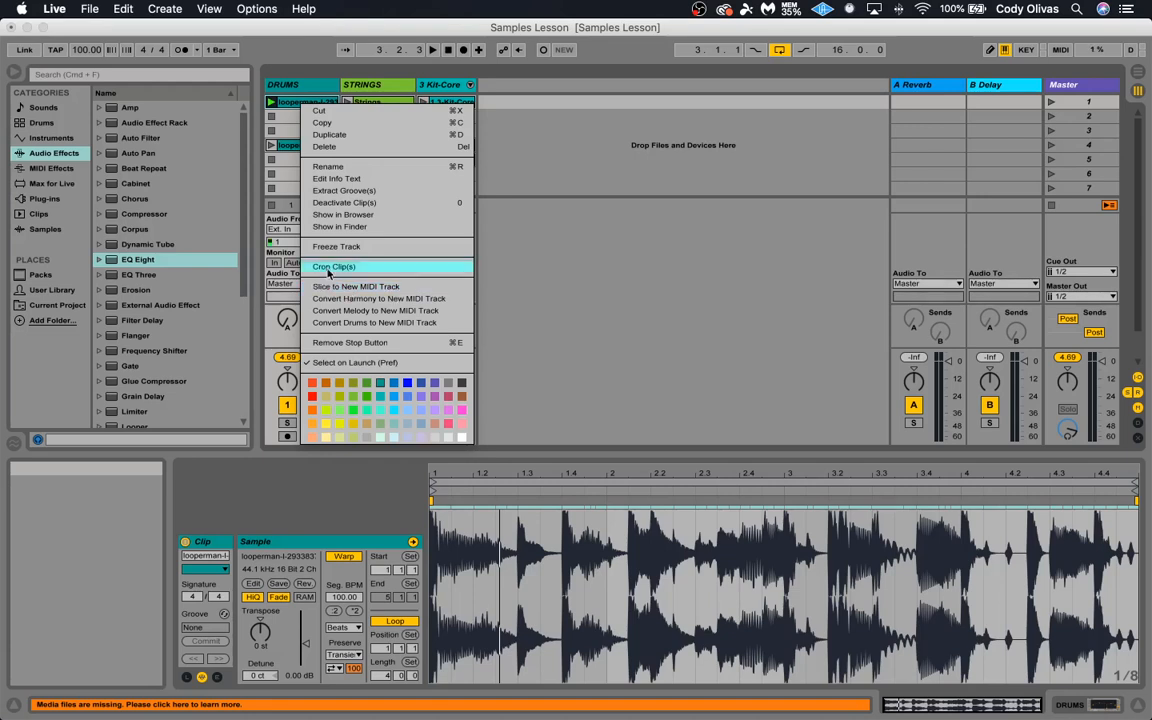
left_click(288, 109)
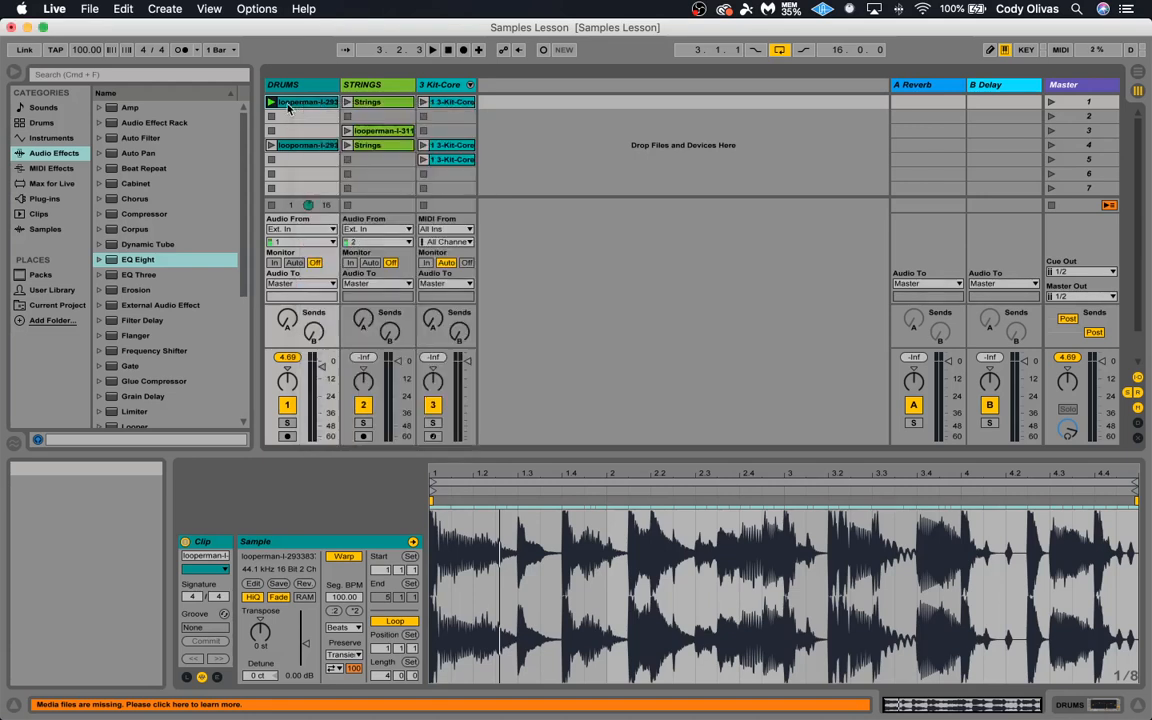
left_click(270, 103)
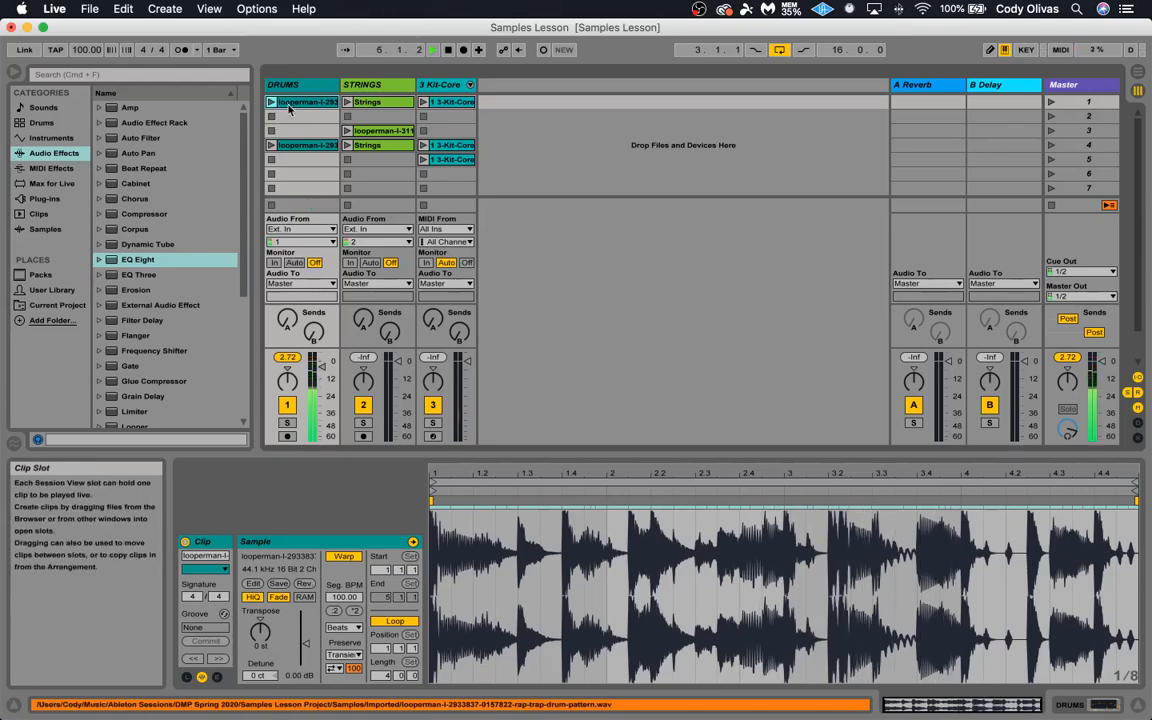
left_click(448, 49)
- Convert the drums of the first DRUMS clip to a new MIDI track and unfold that track's drum rack chains
right_click(300, 104)
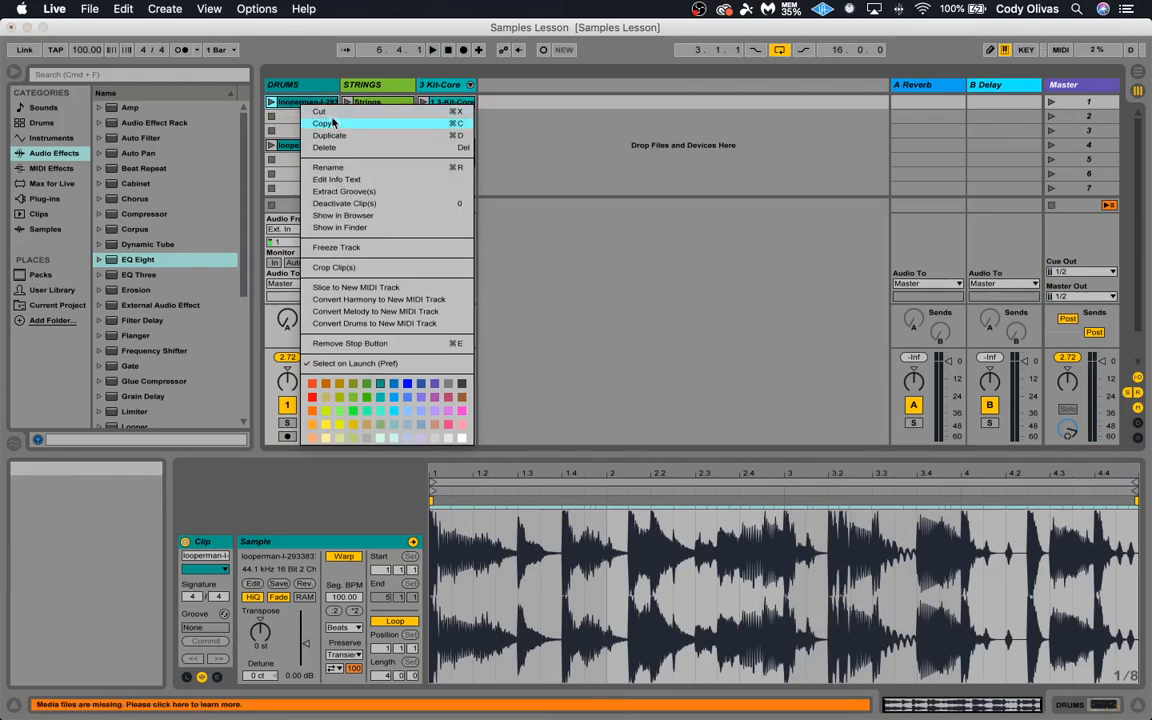
left_click(363, 325)
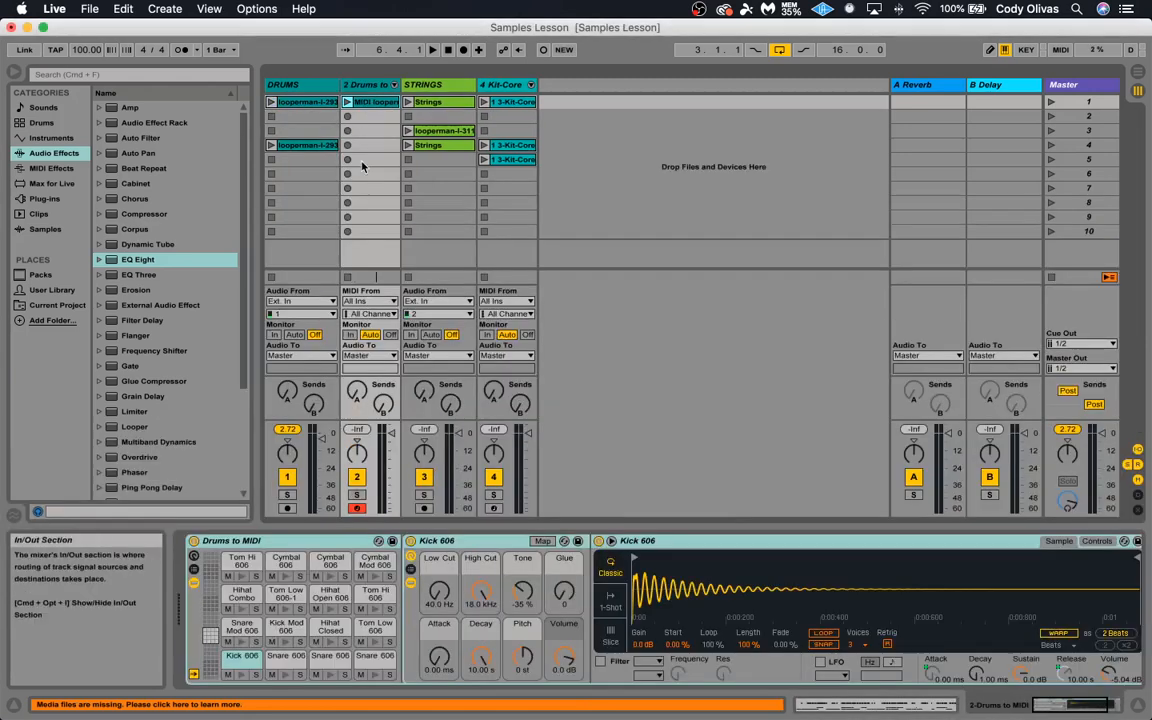
left_click(394, 85)
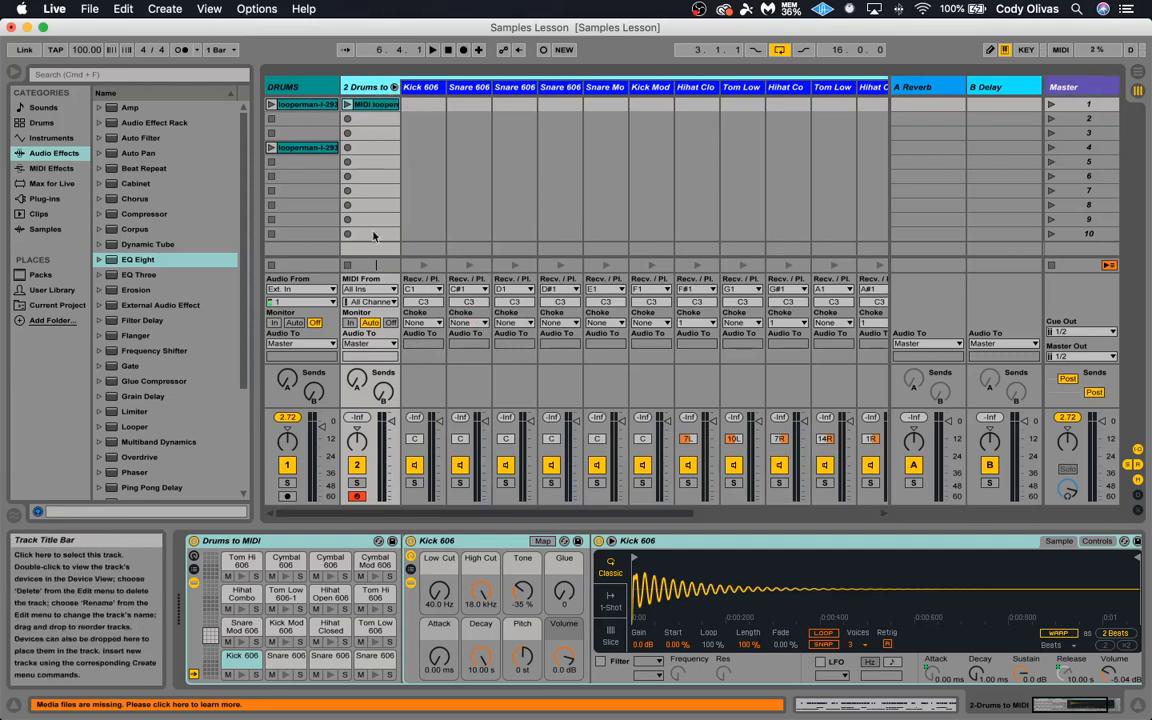
- Audition the Kick 606 pad and the three Snare 606 pads beside it in the new drum rack
left_click(241, 676)
left_click(288, 676)
left_click(332, 676)
left_click(375, 676)
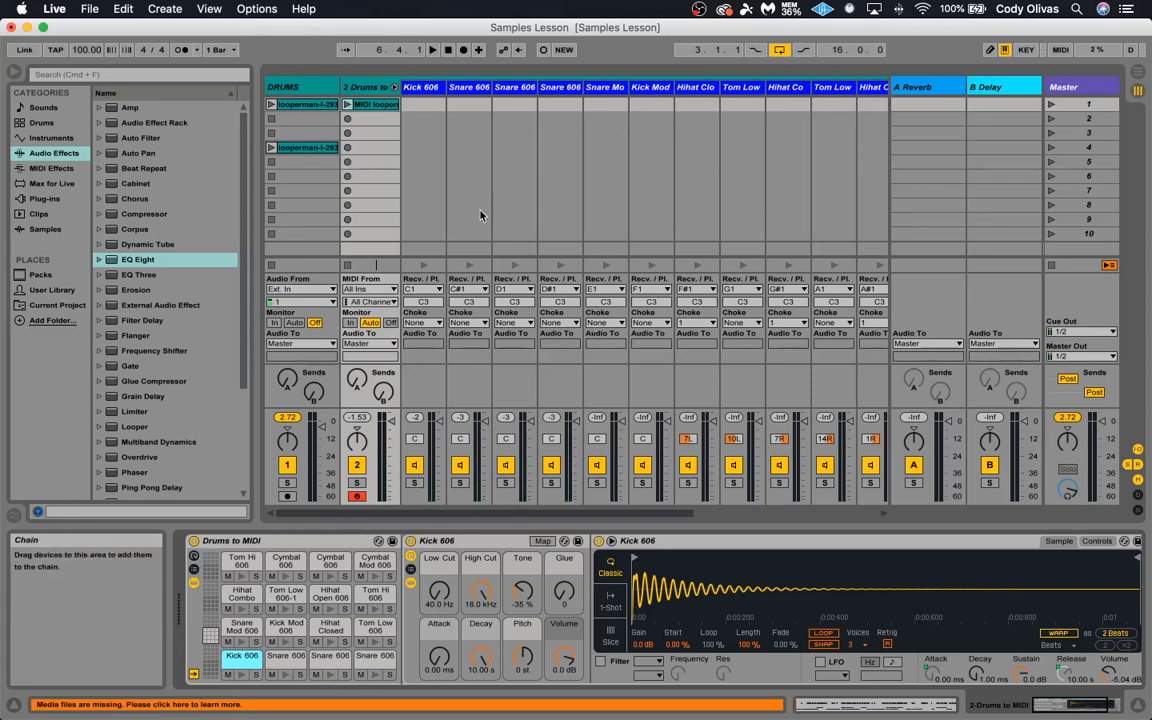
- Solo the converted drums MIDI track and launch its clip
left_click(357, 483)
left_click(359, 464)
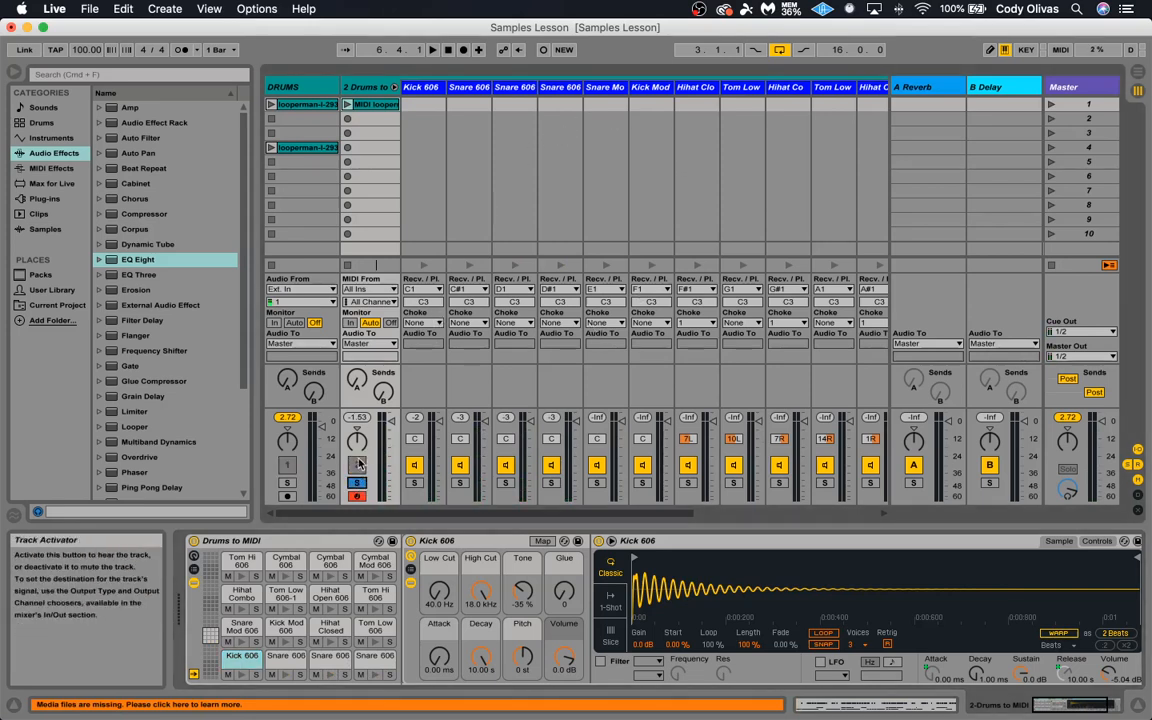
left_click(347, 105)
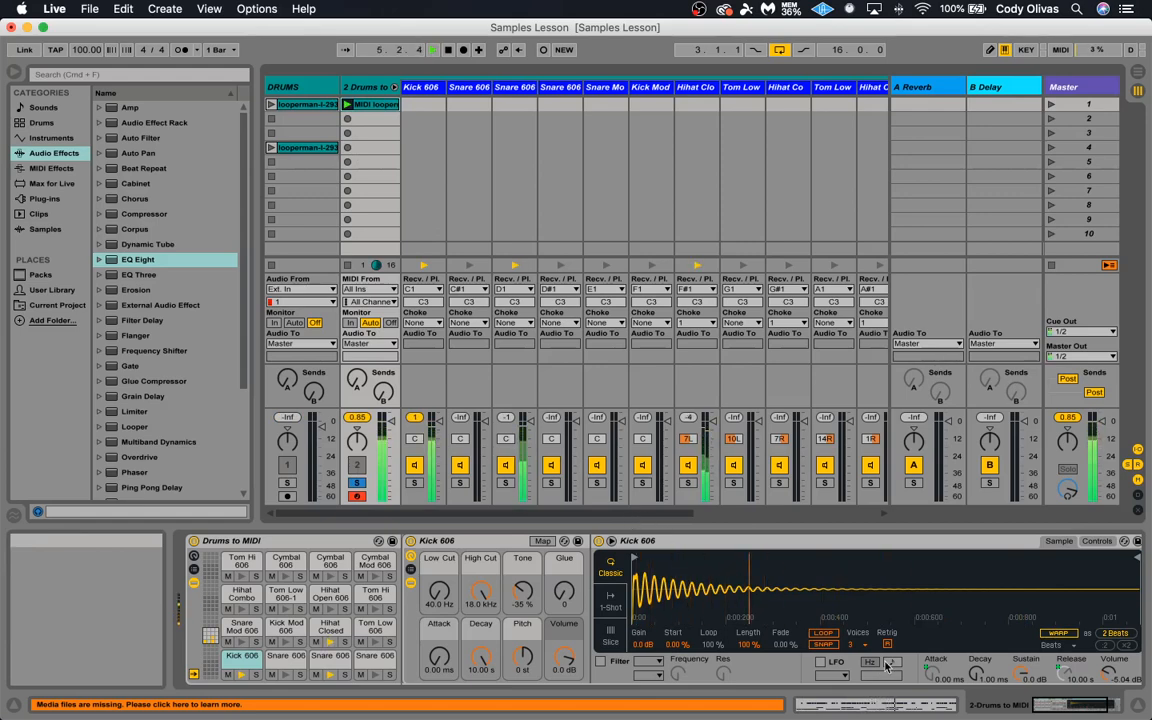
- Open the converted drum clip in the note editor and select the long Hihat Closed 606 note at 1.3
left_click(876, 704)
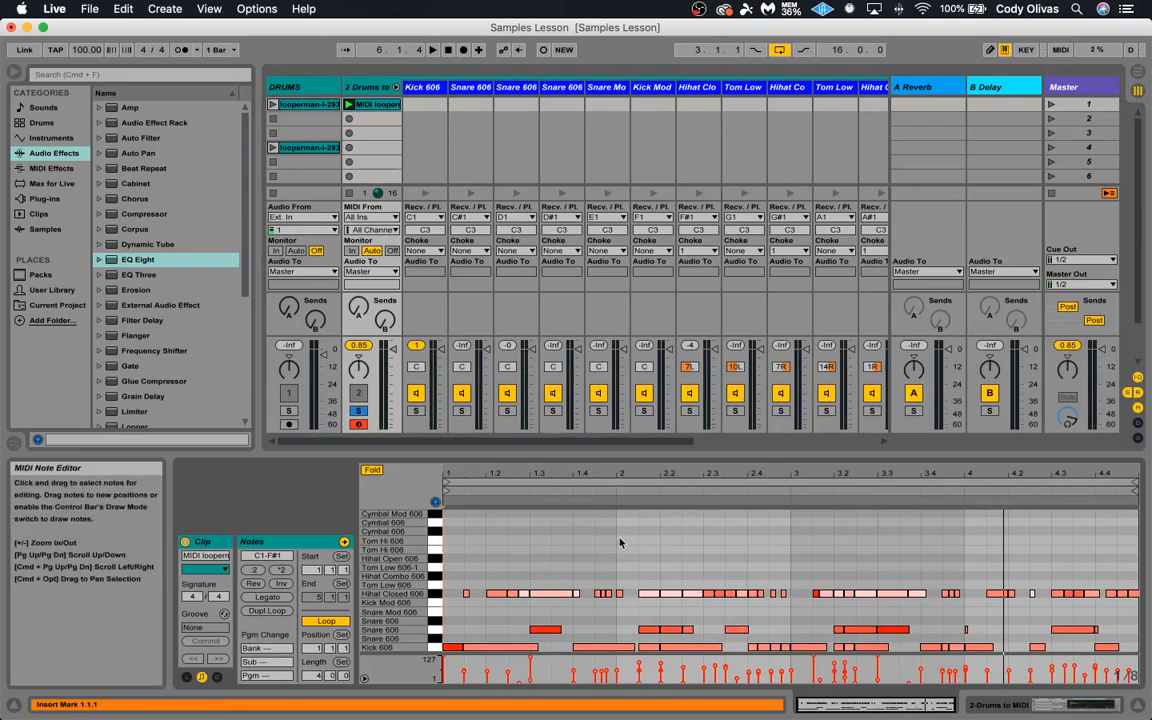
left_click(553, 596)
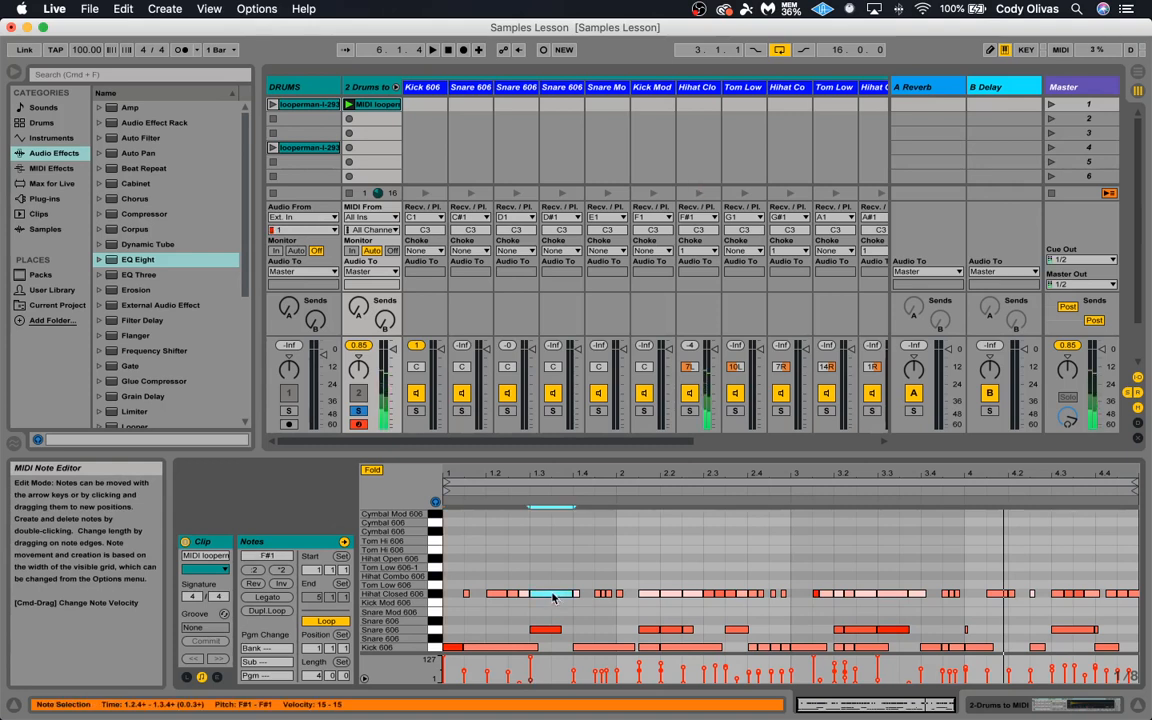
left_click_drag(553, 596, 578, 594)
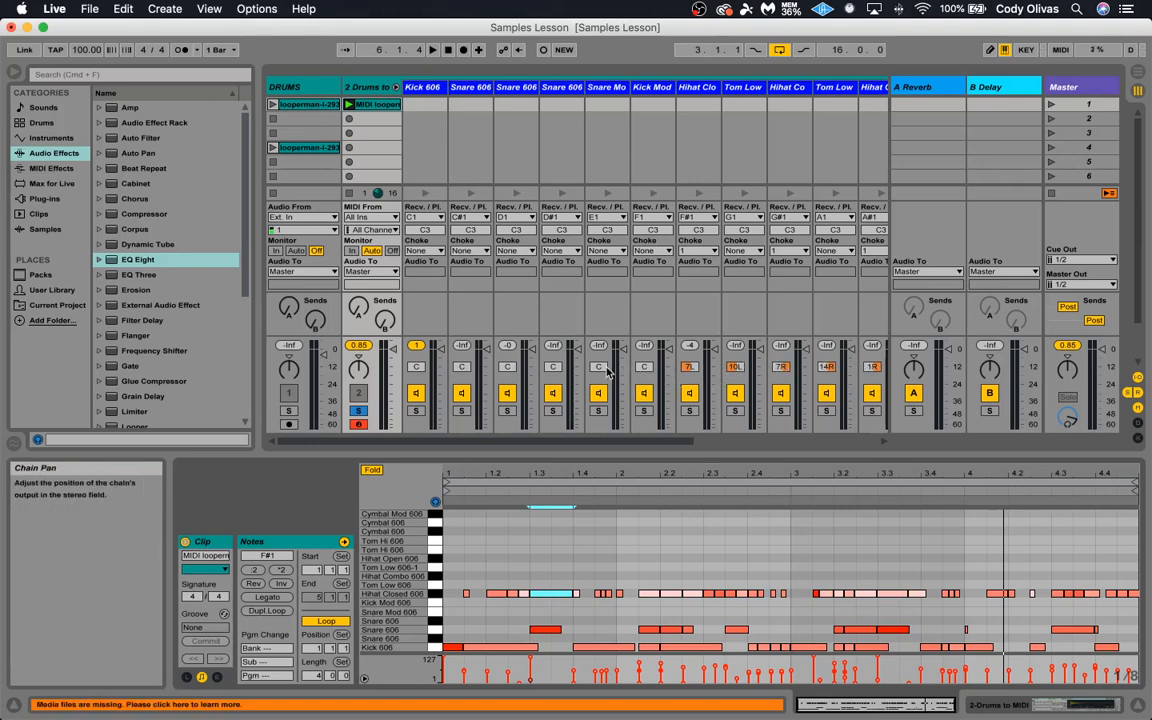
- Pan the Snare Mod chain to 34R and the Snare 606 chains on D#1, D1 and C#1 to 27L, 11L and 13R
left_click_drag(598, 367, 598, 352)
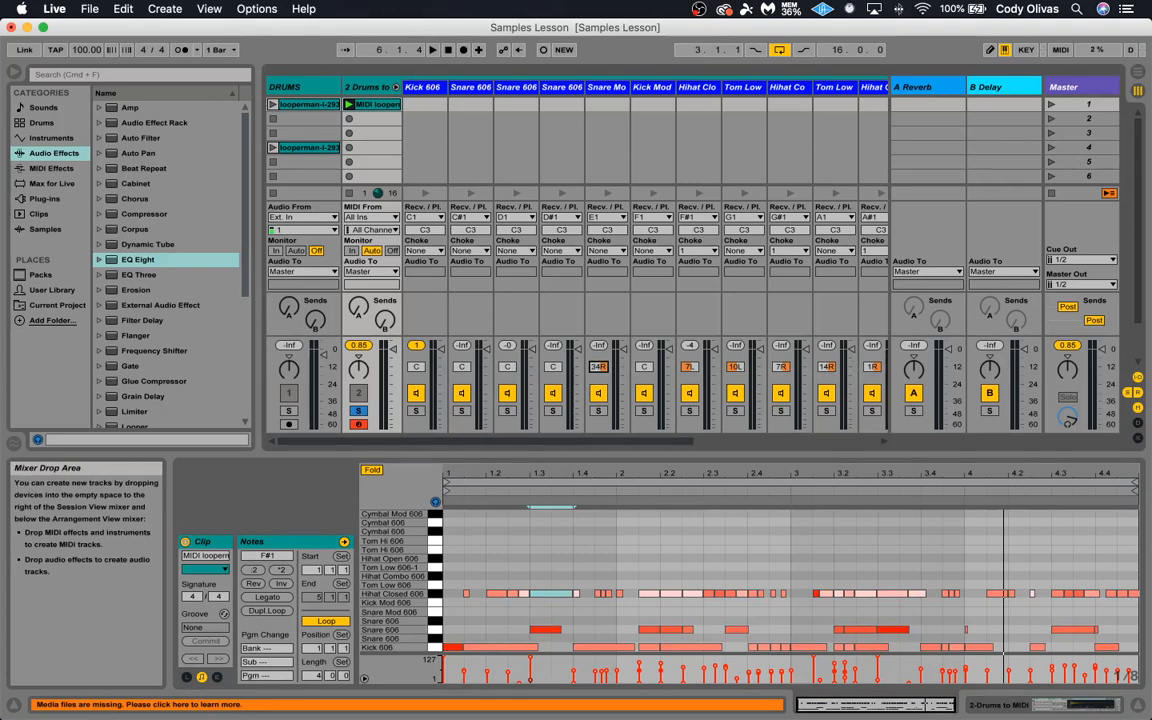
left_click_drag(558, 377, 558, 382)
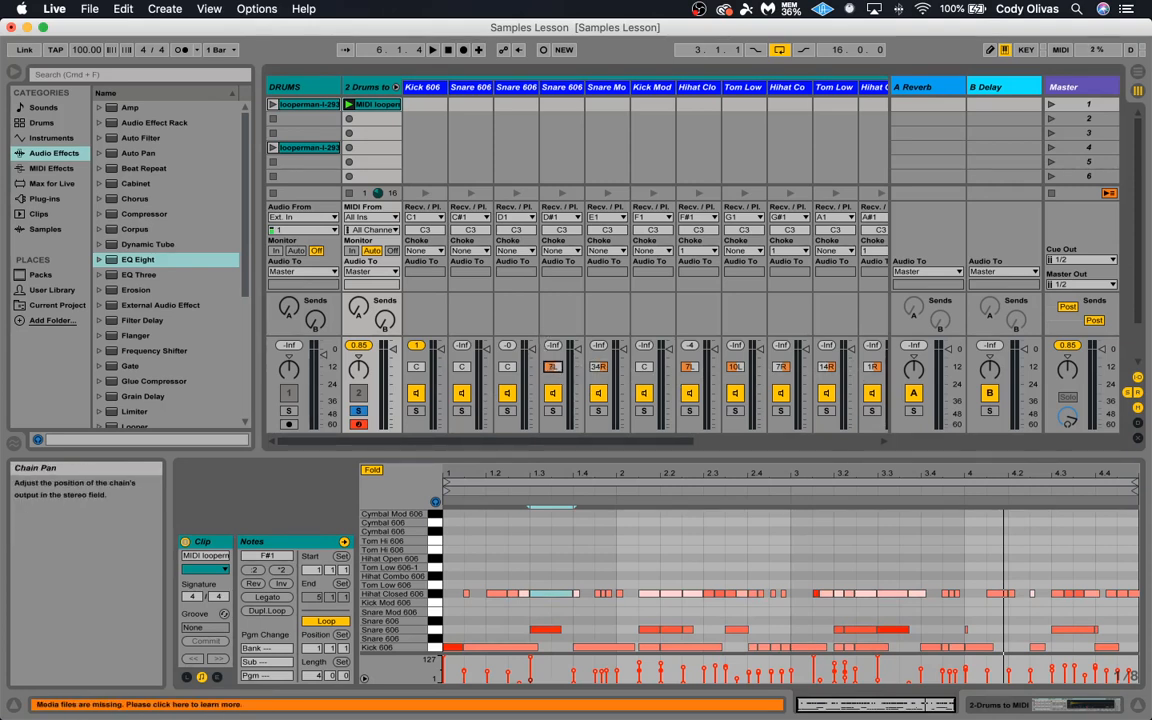
left_click_drag(510, 370, 510, 381)
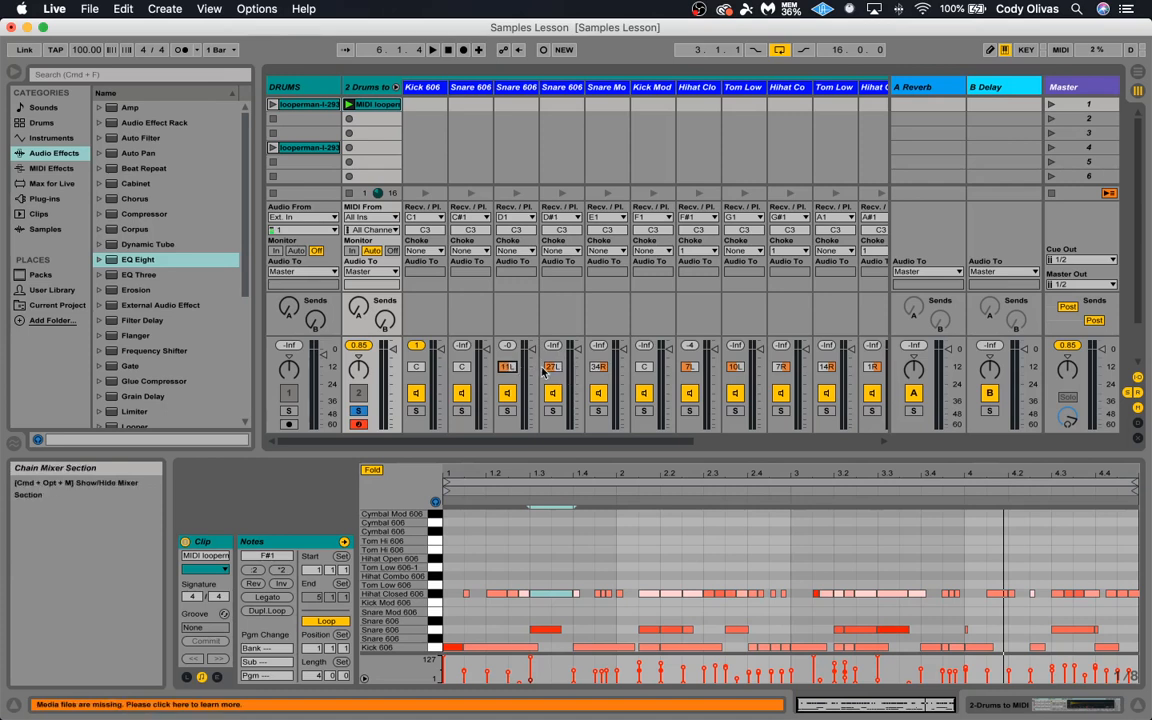
left_click_drag(461, 370, 461, 360)
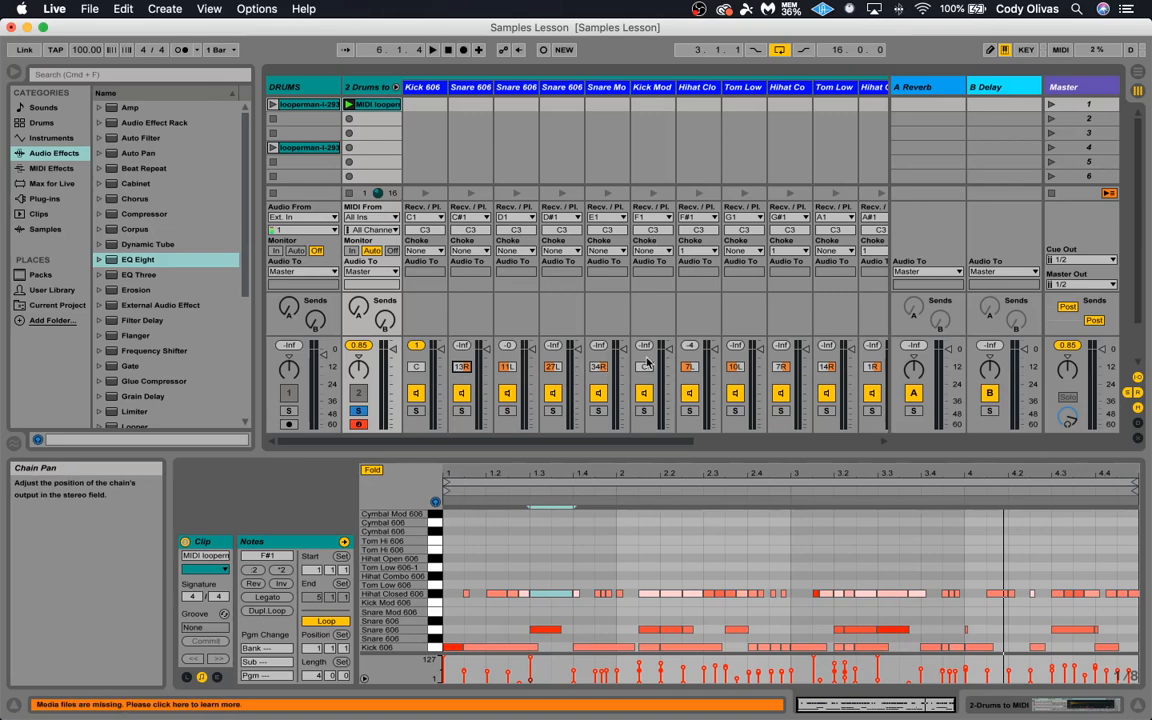
- Pan the Tom Hi chain on C2 to 15L, the Cymbal chains on C#2 and D2 to 50L and 46R, and Cymbal Mod to 14R
scroll(699, 370, "right", 8)
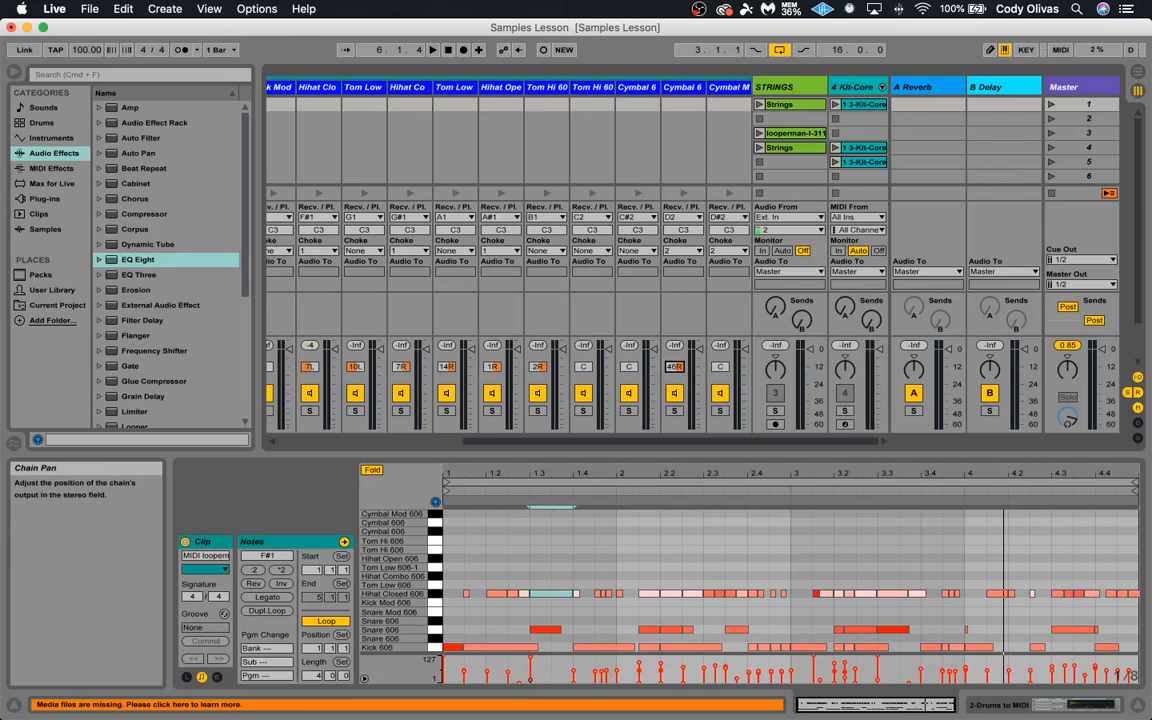
left_click_drag(630, 367, 630, 374)
left_click_drag(720, 367, 720, 360)
left_click_drag(587, 371, 587, 374)
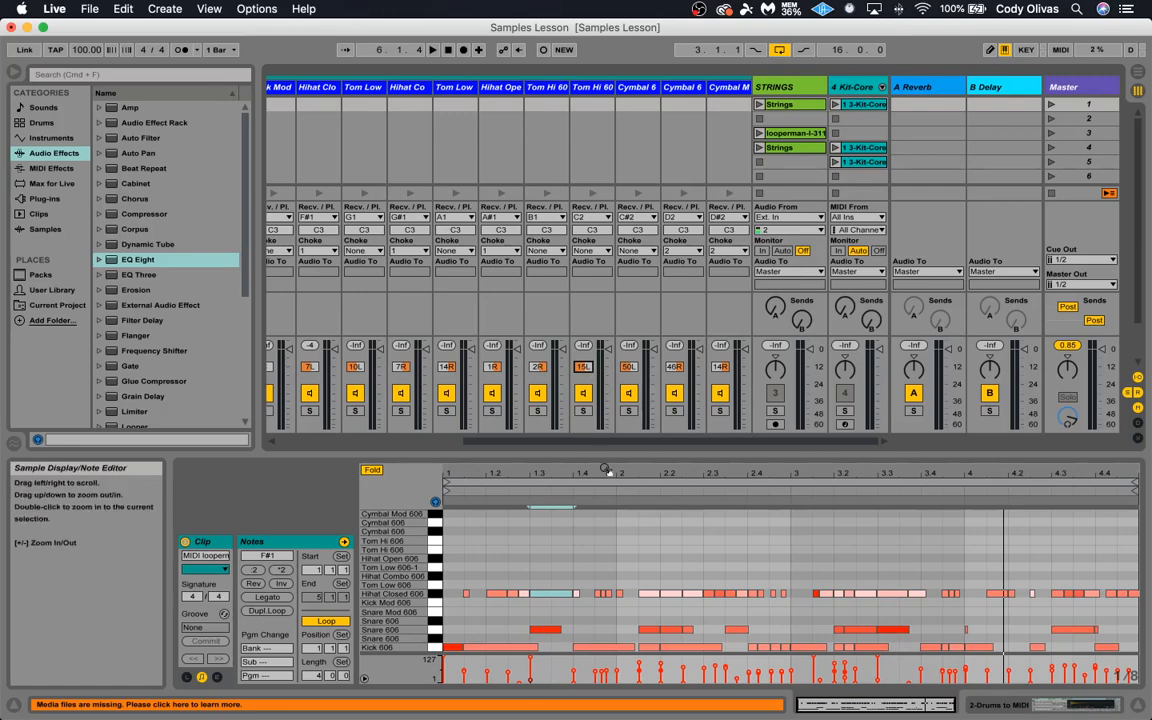
left_click_drag(612, 476, 612, 478)
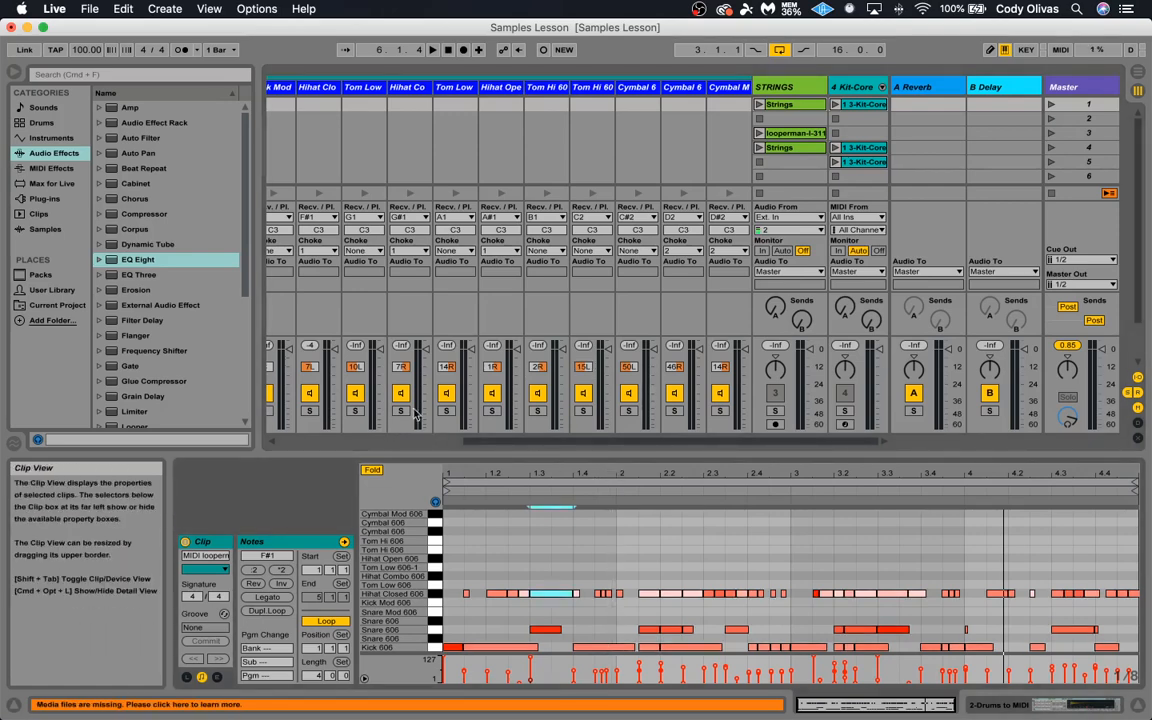
- Play the re-panned drum kit and compare the original DRUMS audio clip with the converted MIDI clip
scroll(418, 167, "left", 5)
key("space")
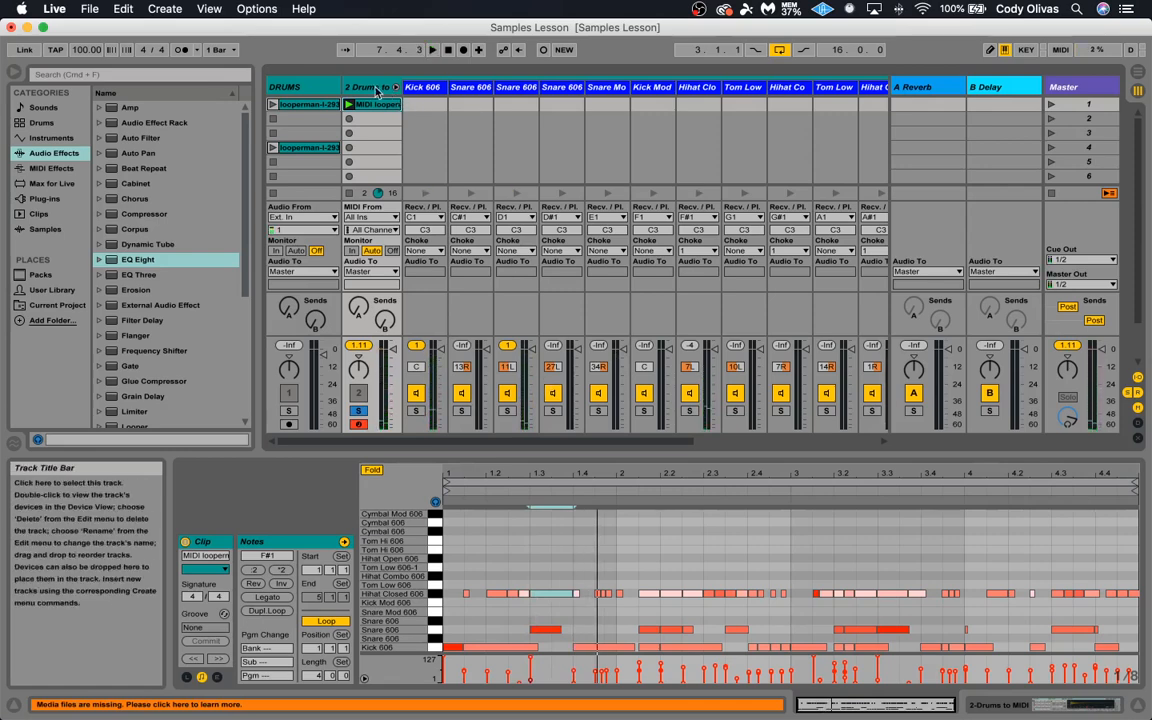
left_click(311, 106)
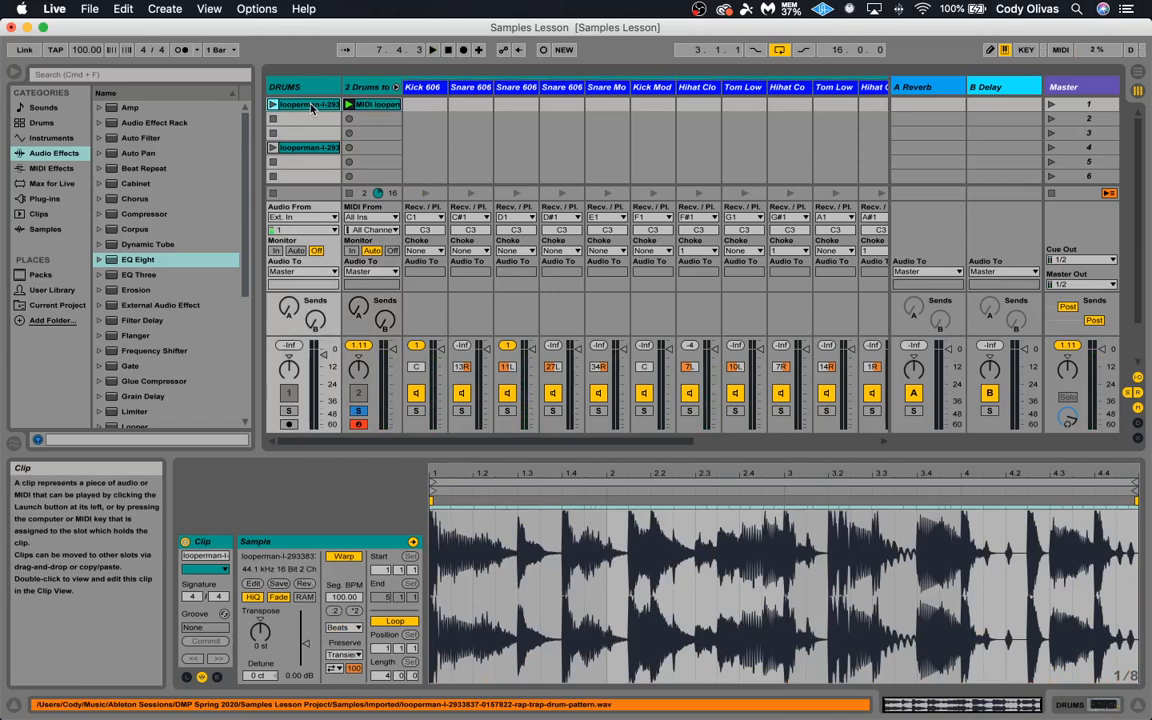
left_click(376, 104)
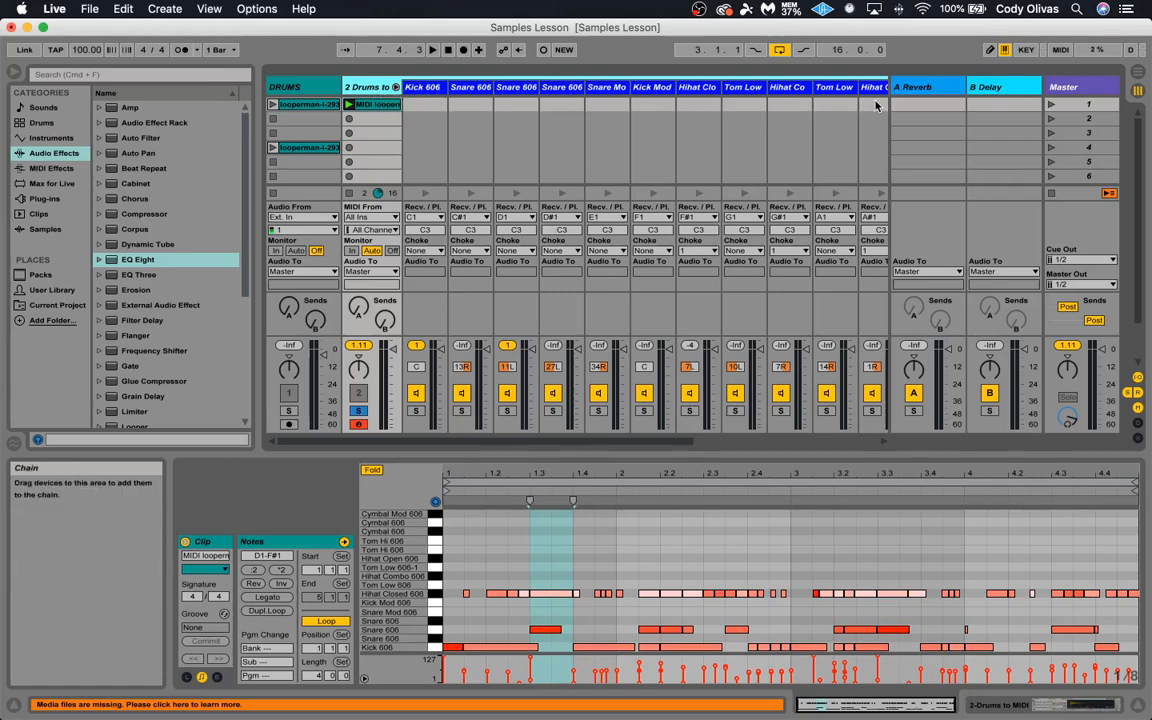
- Fold the converted drums track's chains and launch the first Strings clip on the STRINGS track
left_click(395, 88)
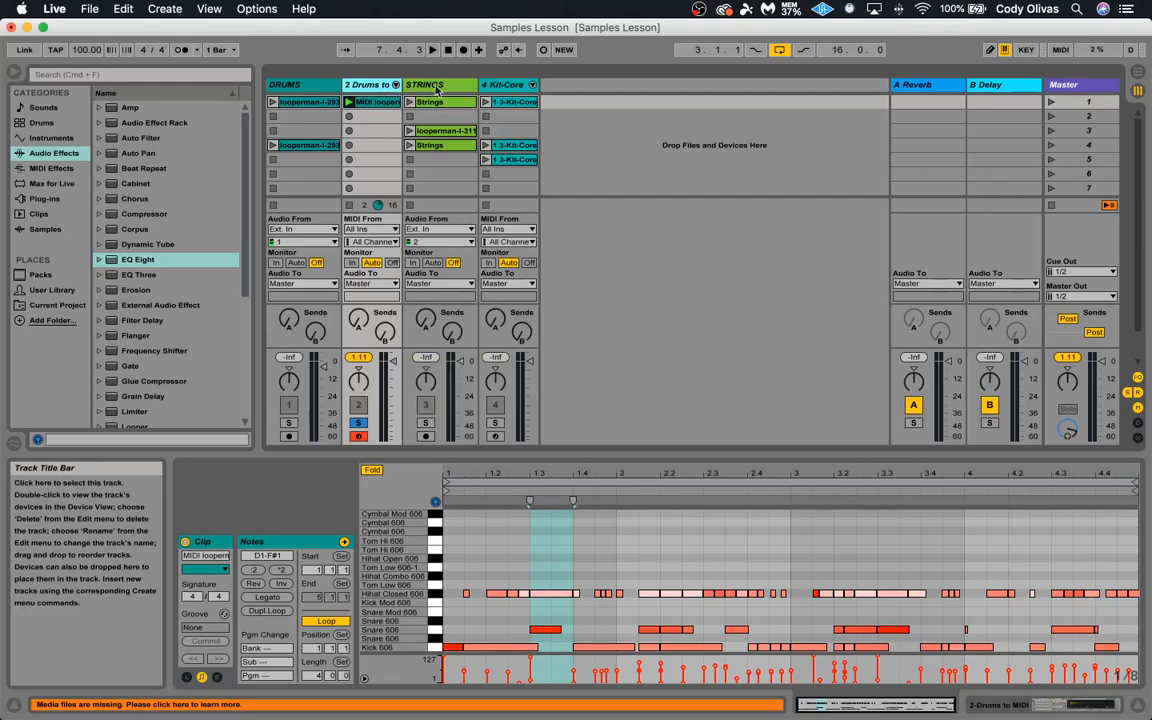
left_click(436, 88)
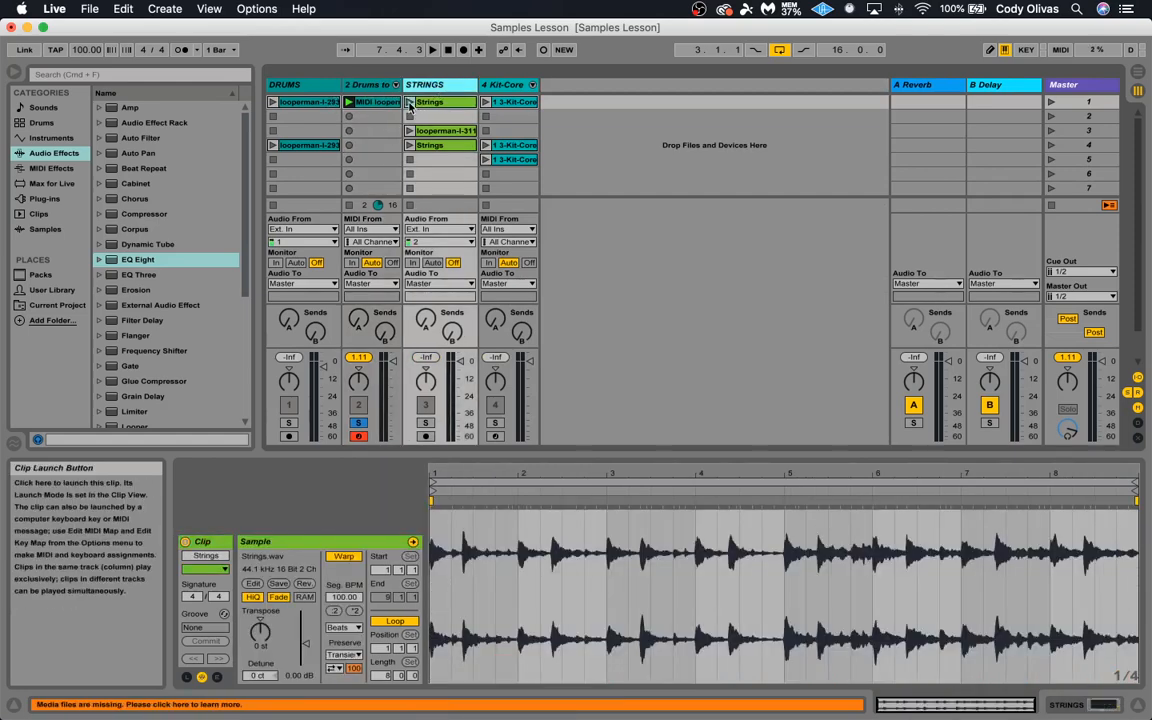
left_click(410, 102)
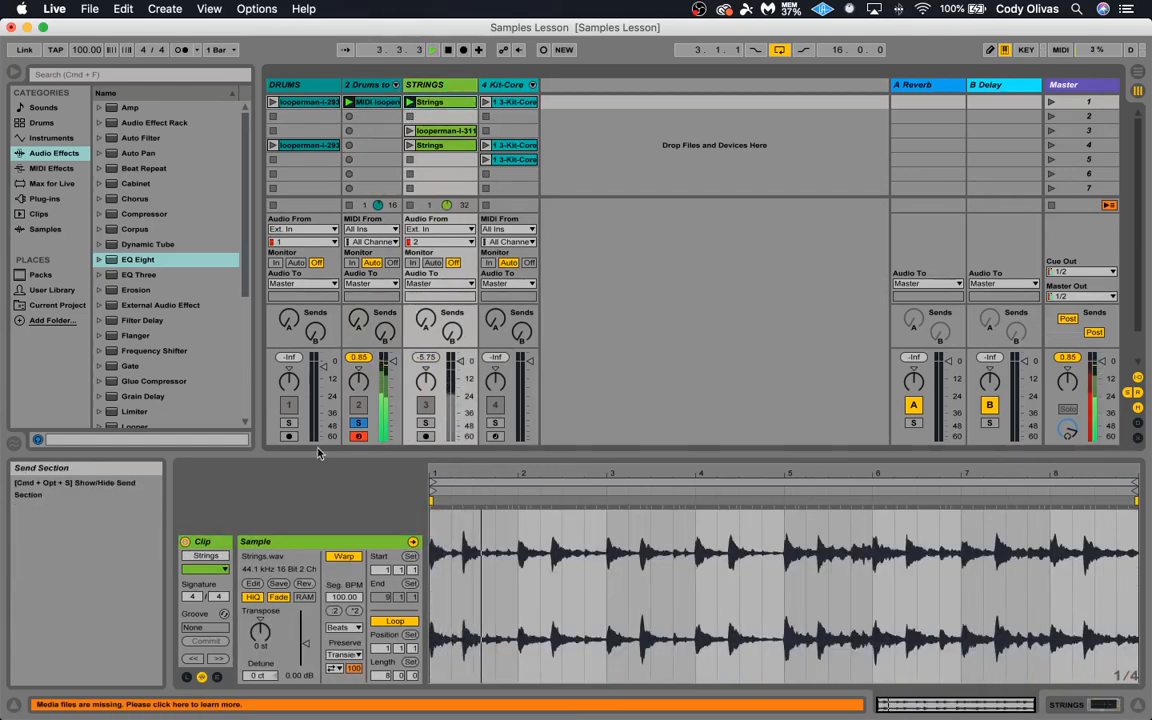
- Unsolo and disarm the converted drums track, solo the STRINGS track to hear it alone, and stop playback
left_click(359, 424)
left_click(359, 437)
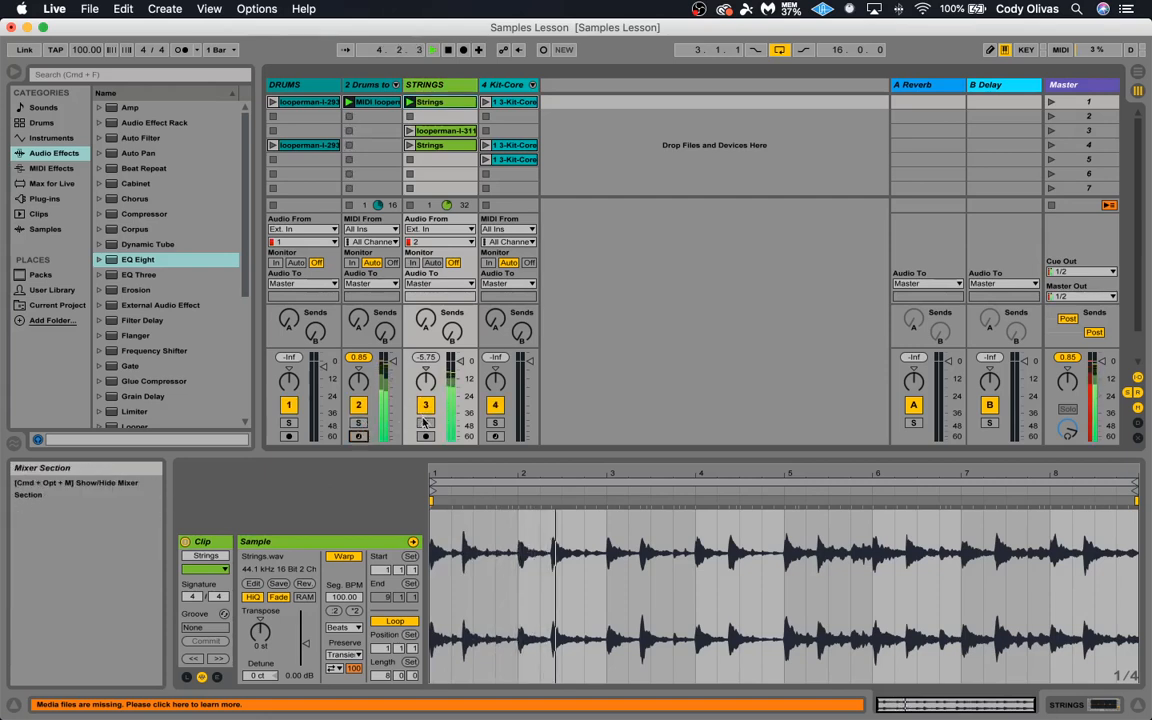
left_click(424, 422)
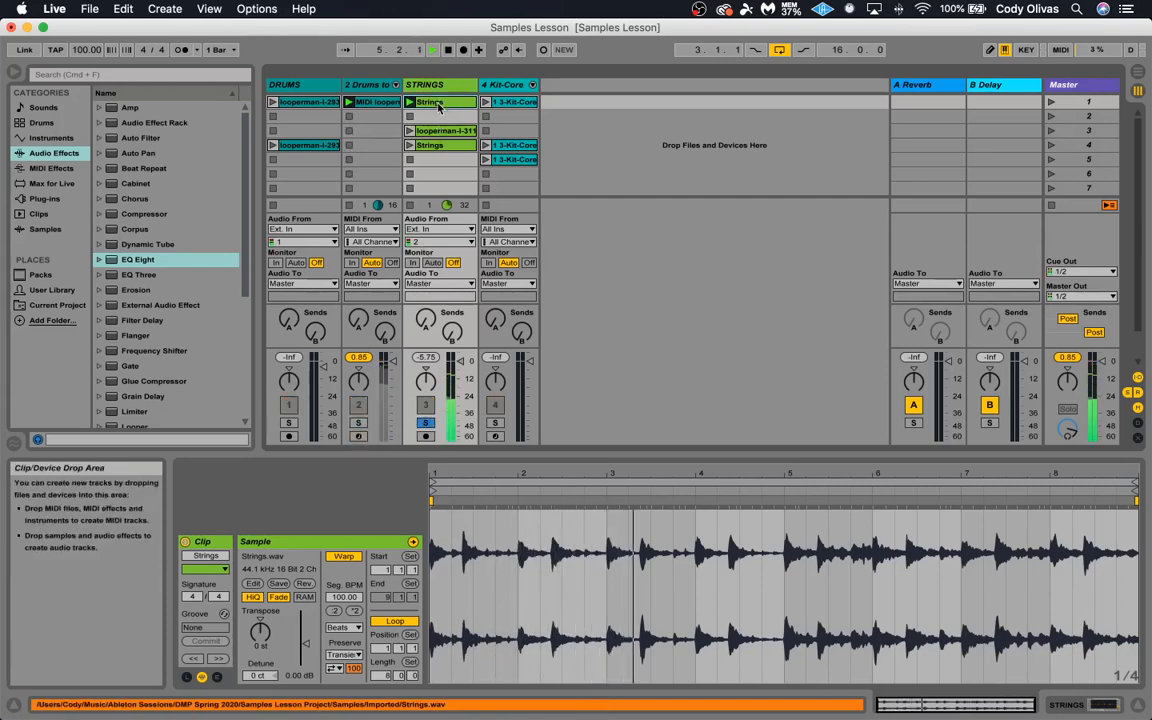
key("space")
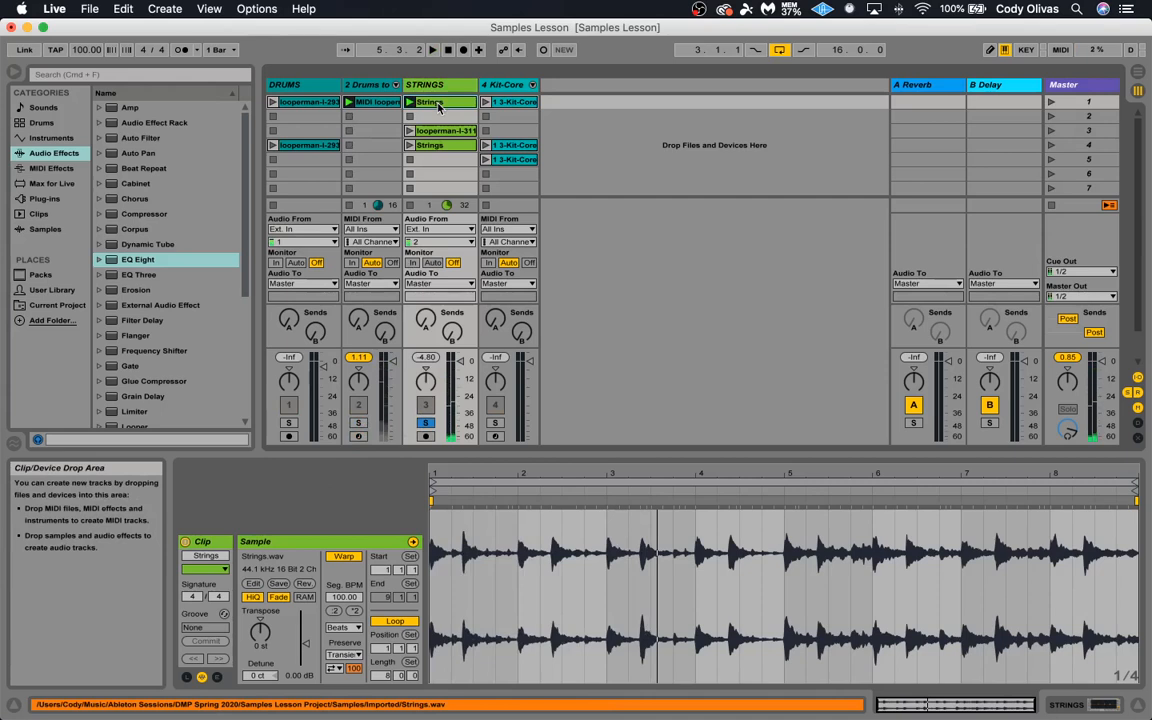
- Convert the melody of the first Strings clip to a new MIDI track and unfold that track's chain
right_click(444, 106)
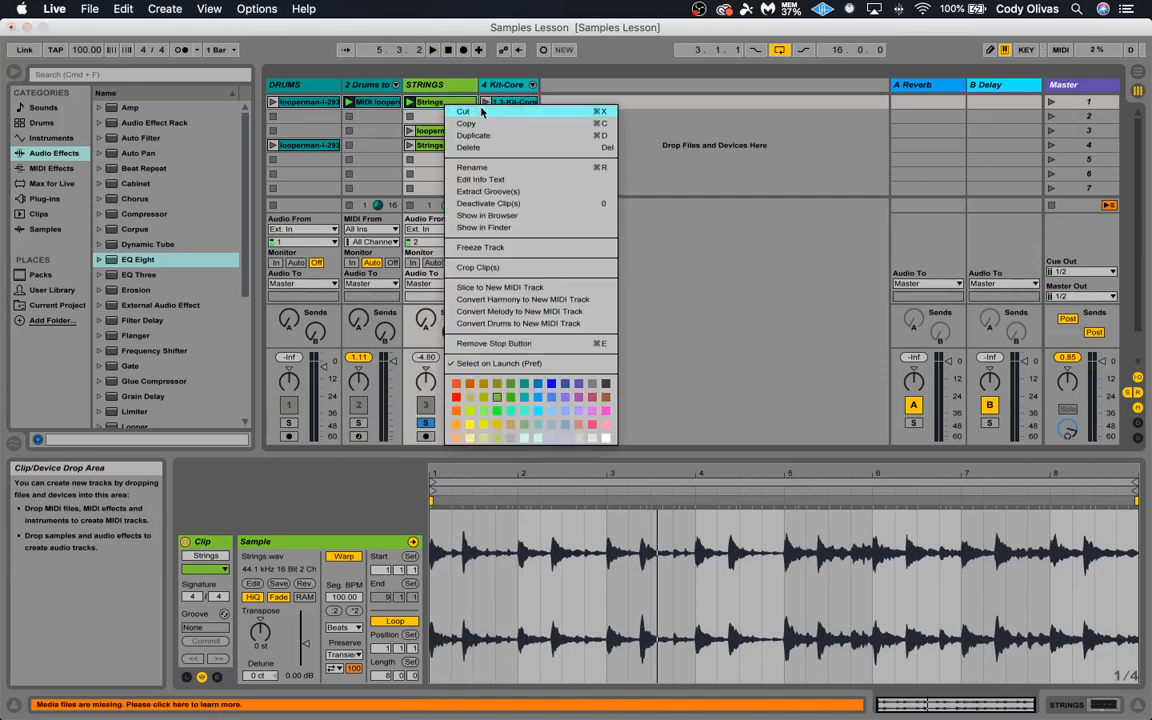
left_click(514, 312)
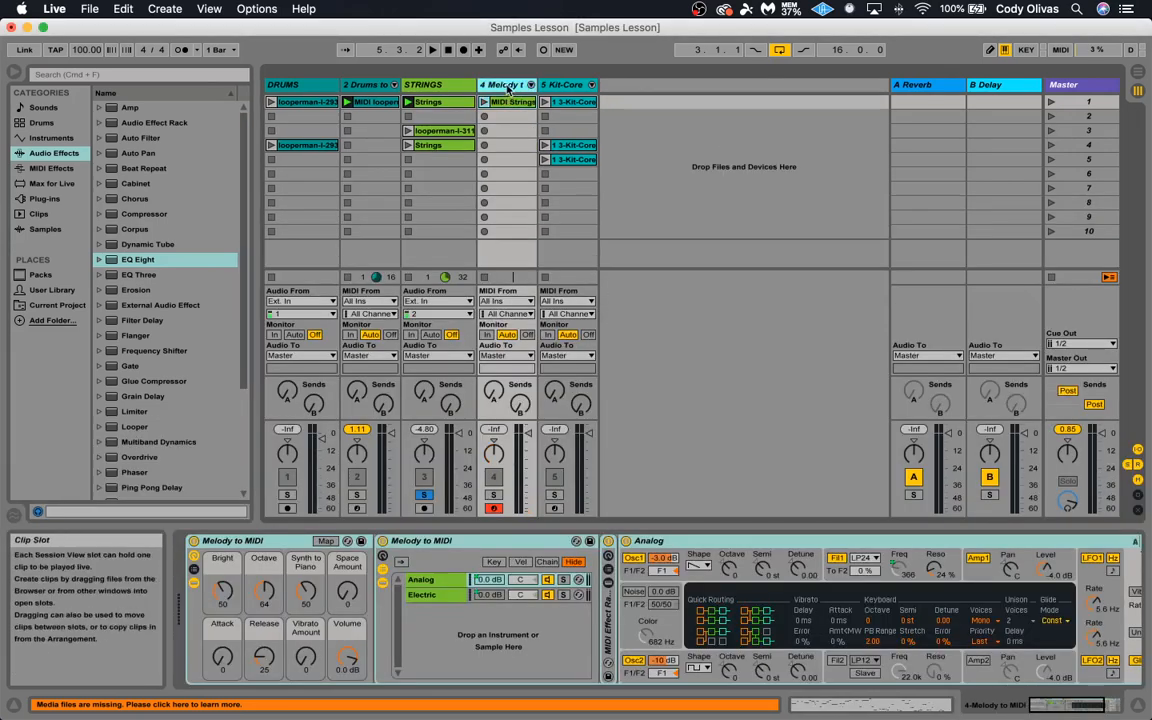
left_click(531, 86)
left_click(558, 88)
left_click(503, 84)
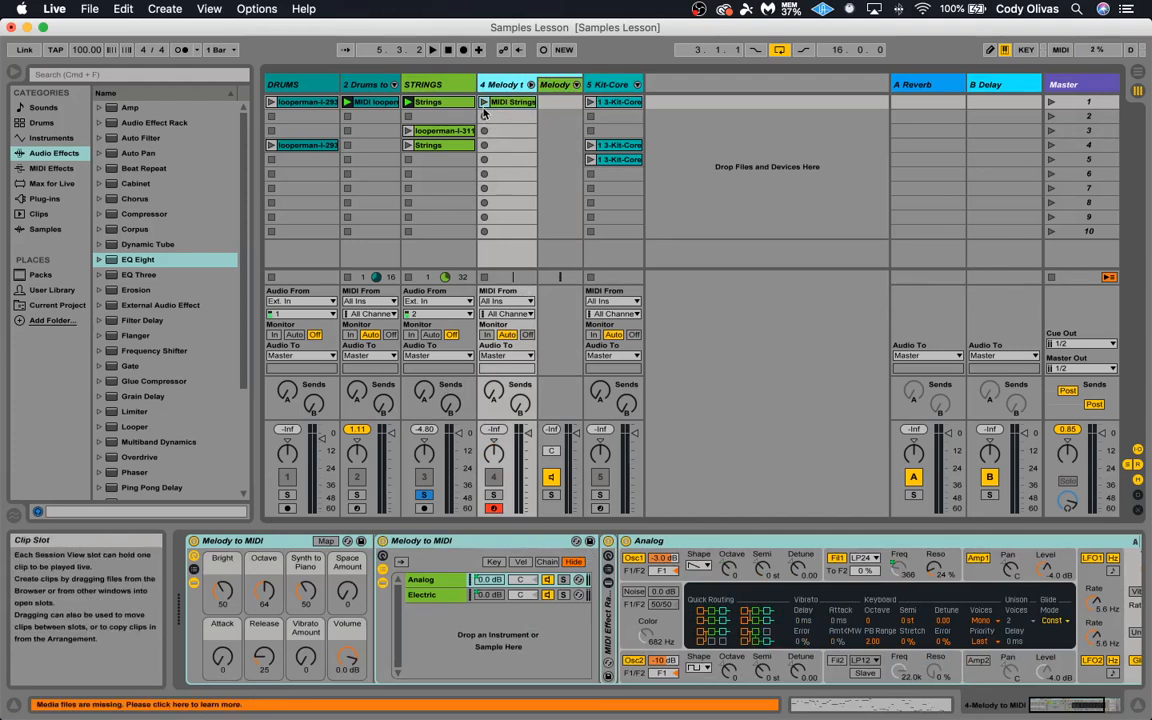
- Play the MIDI clip converted from the Strings melody, disarm its track, and examine the clip's notes
left_click(484, 103)
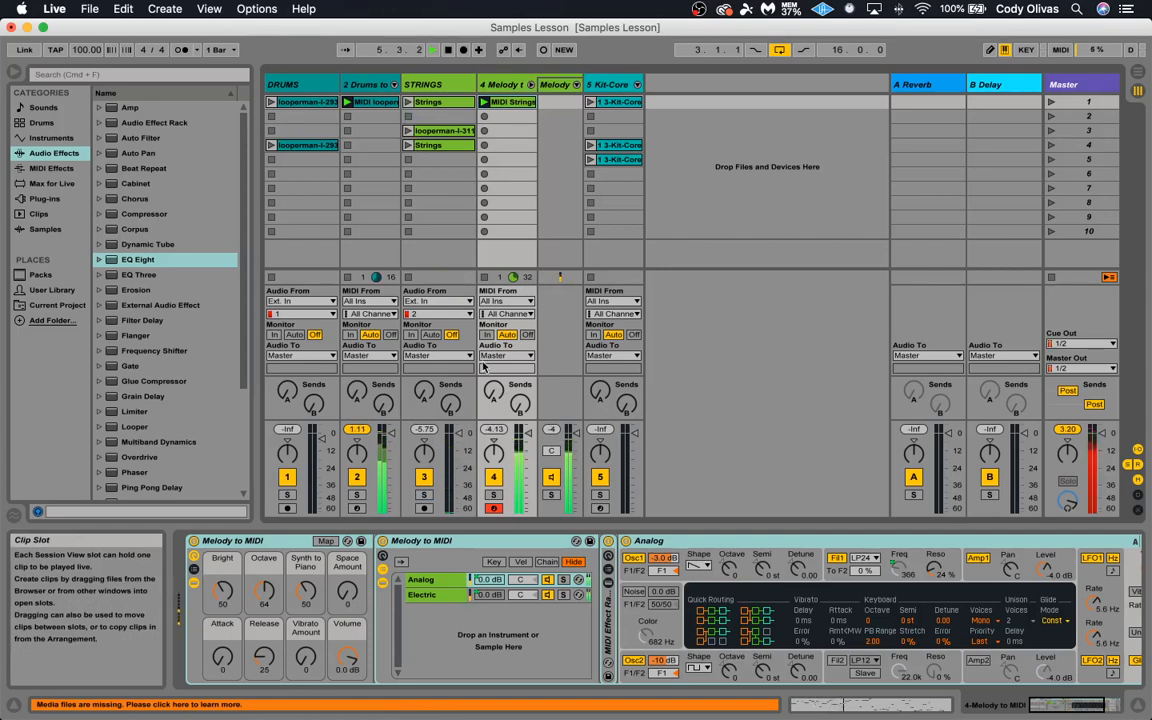
left_click(493, 508)
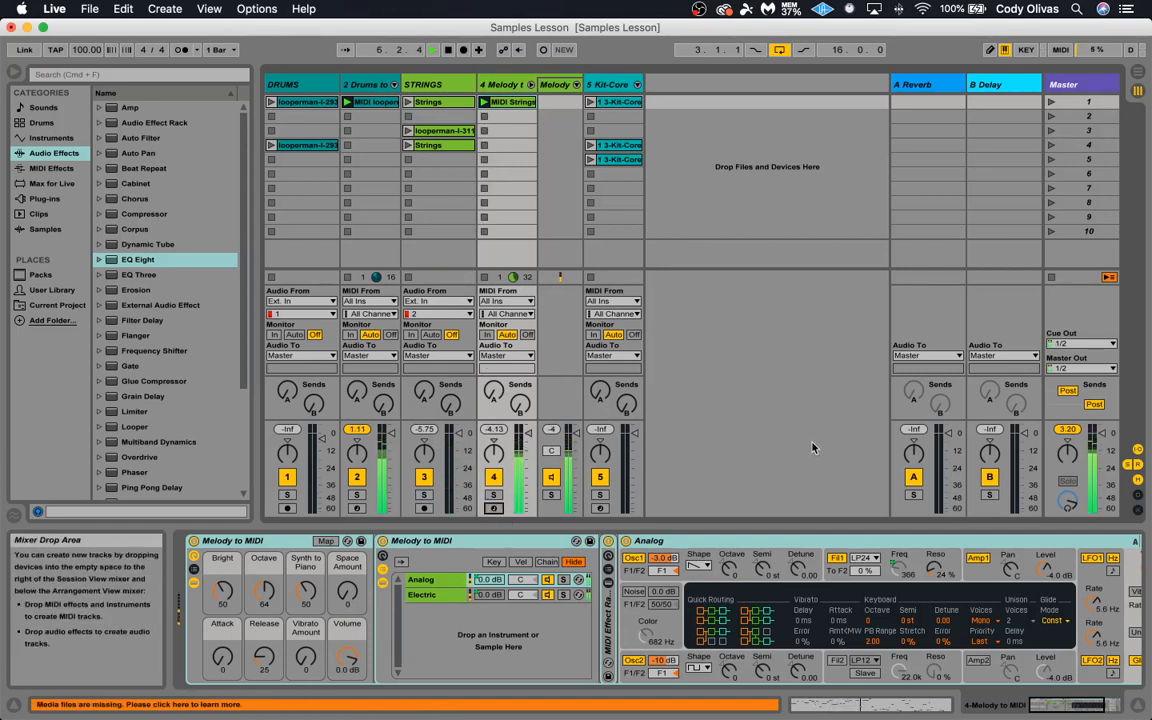
left_click(835, 708)
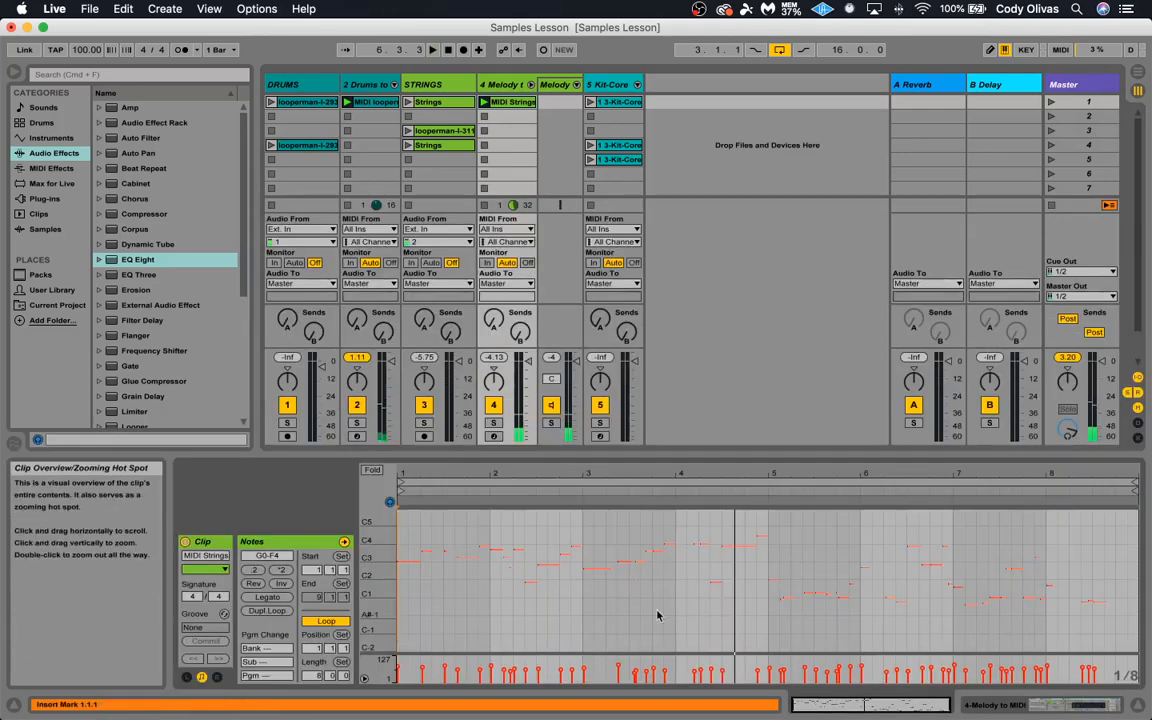
left_click(659, 553)
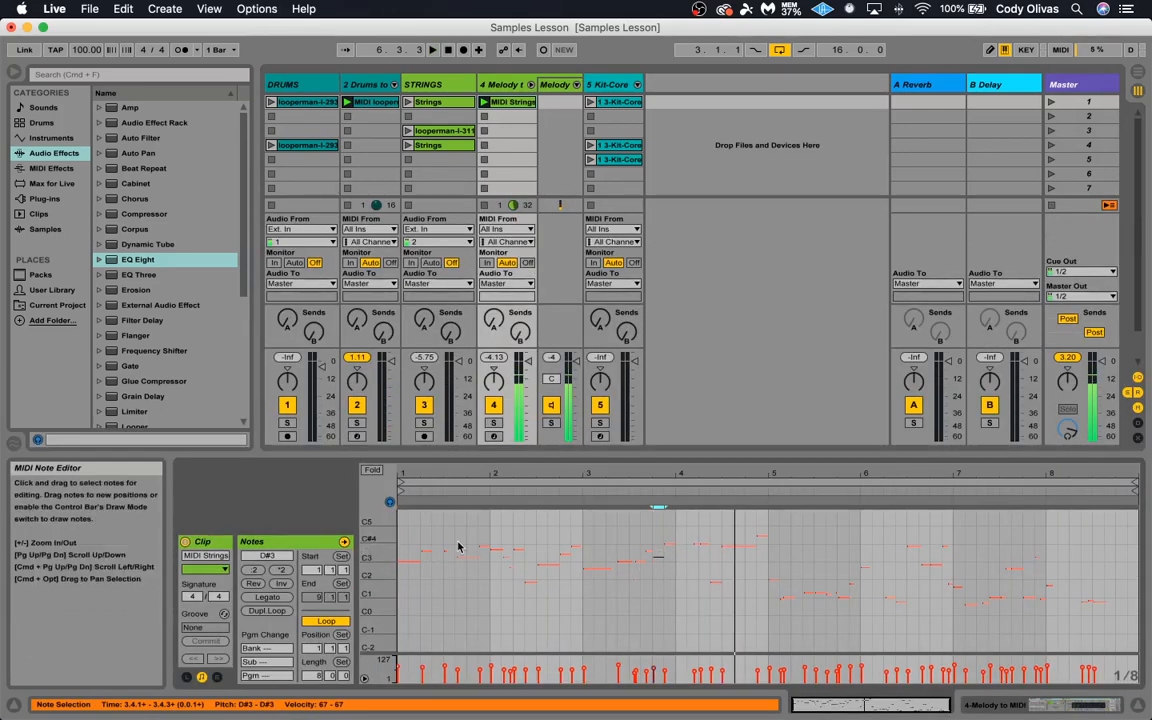
- Delete the converted melody track
left_click(510, 88)
key("Delete")
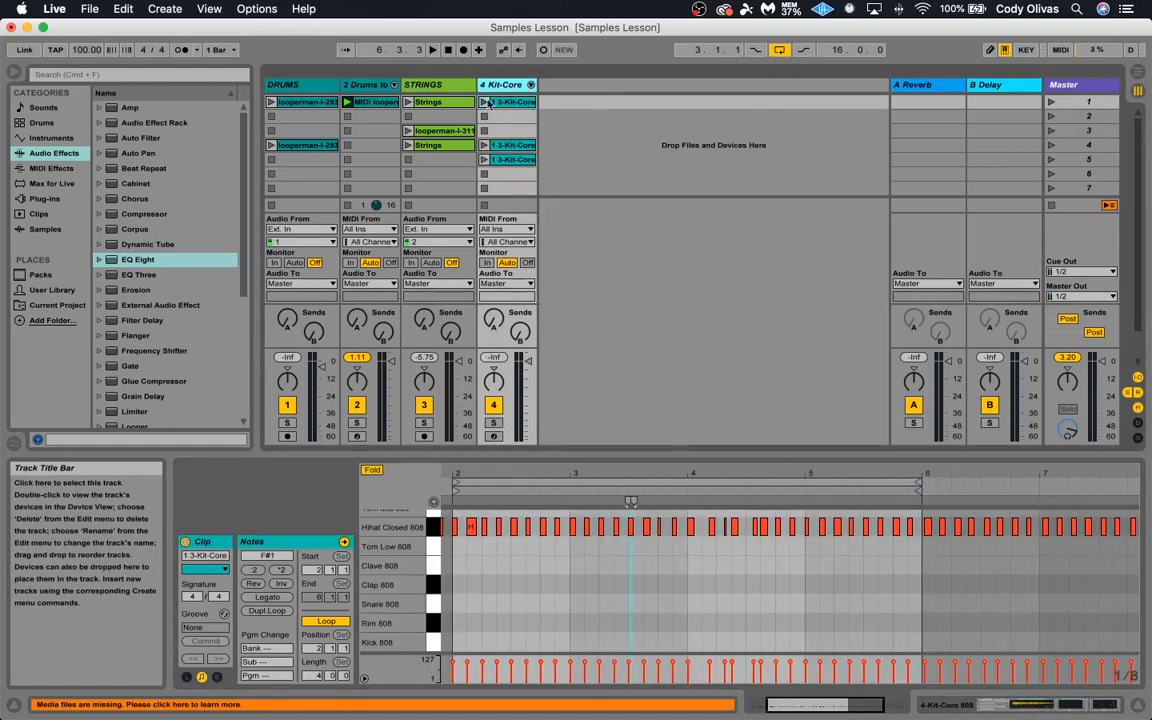
- Convert the harmony of the first Strings clip to a new MIDI track
left_click(430, 102)
right_click(437, 103)
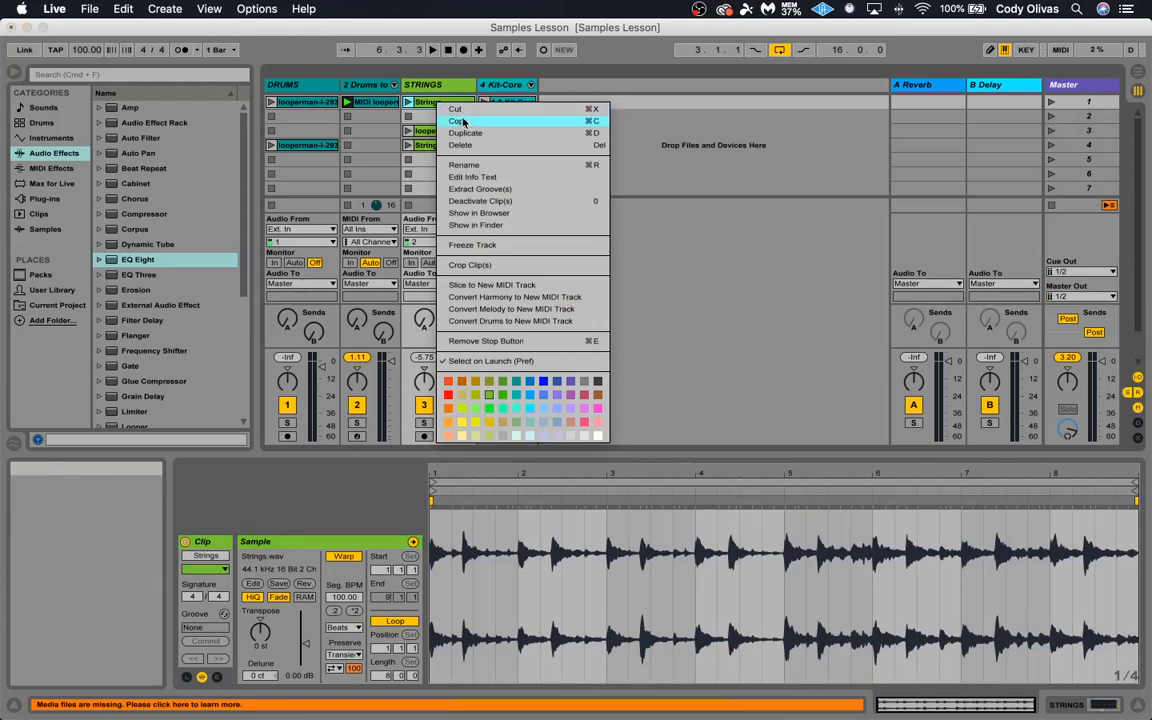
left_click(505, 318)
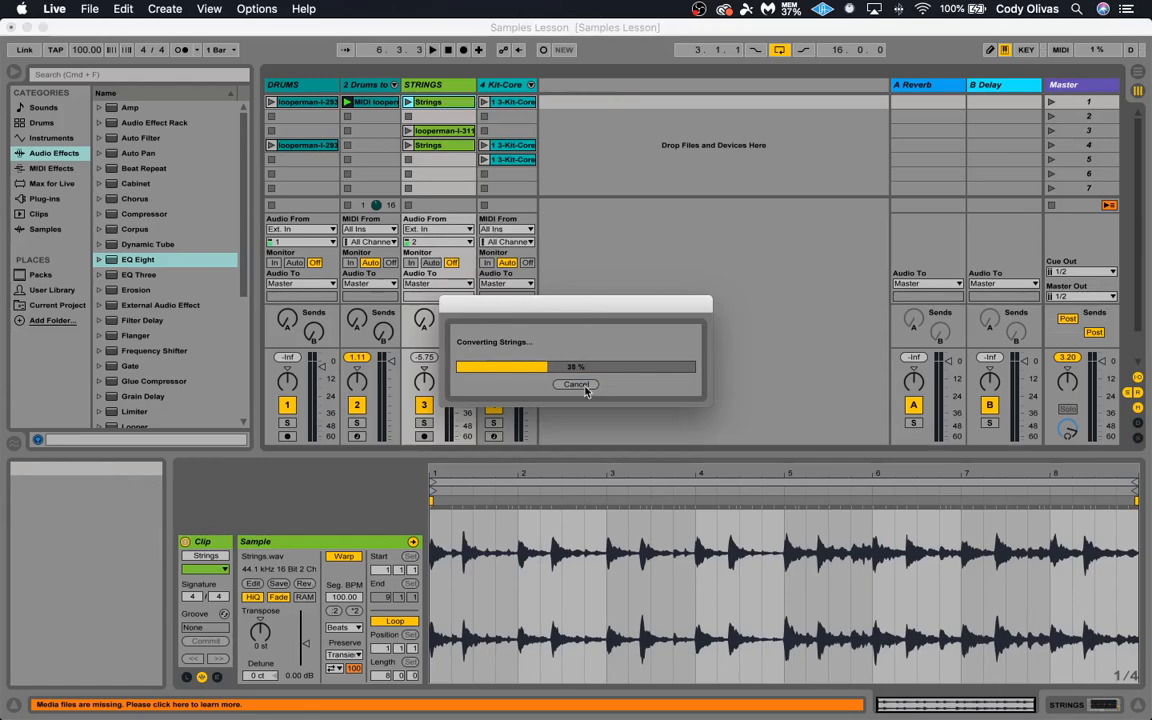
right_click(437, 104)
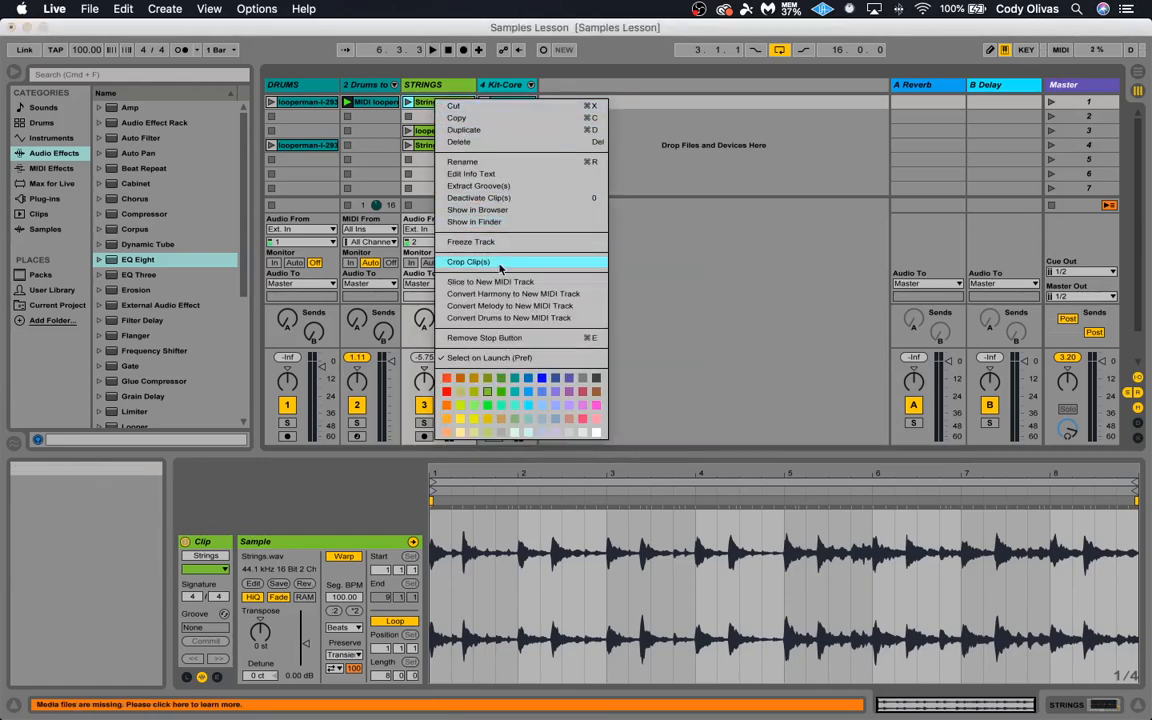
left_click(514, 294)
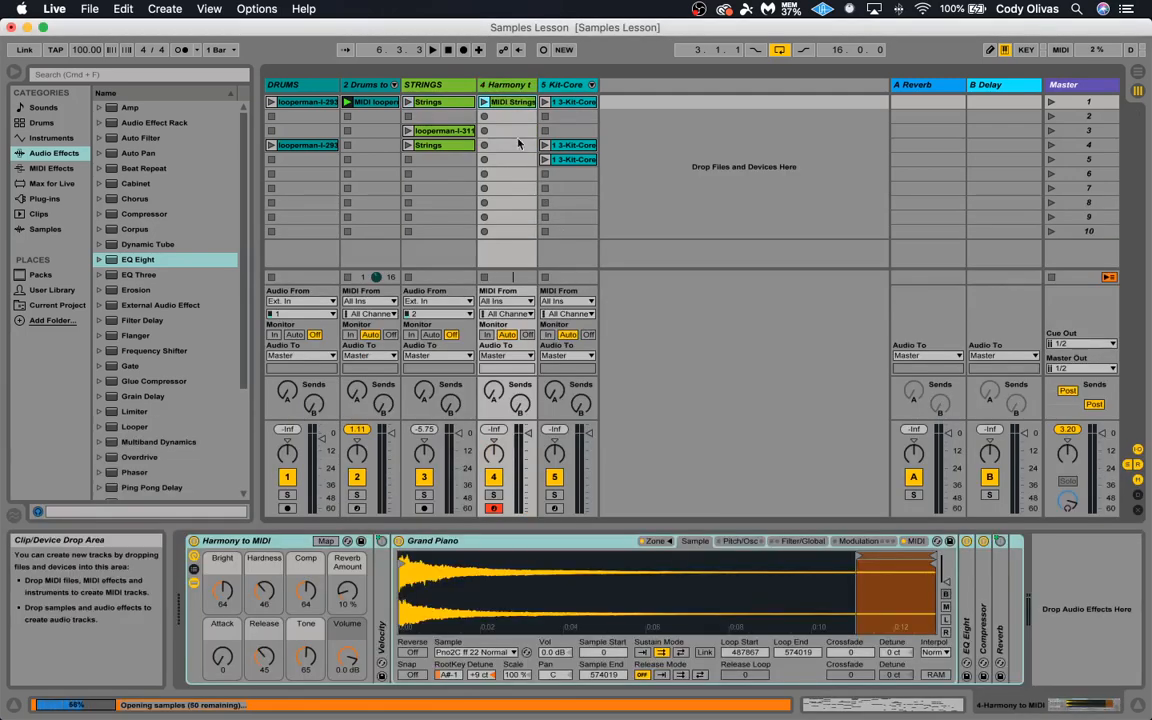
- Play the converted harmony clip, examine its MIDI notes, and stop playback
left_click(484, 102)
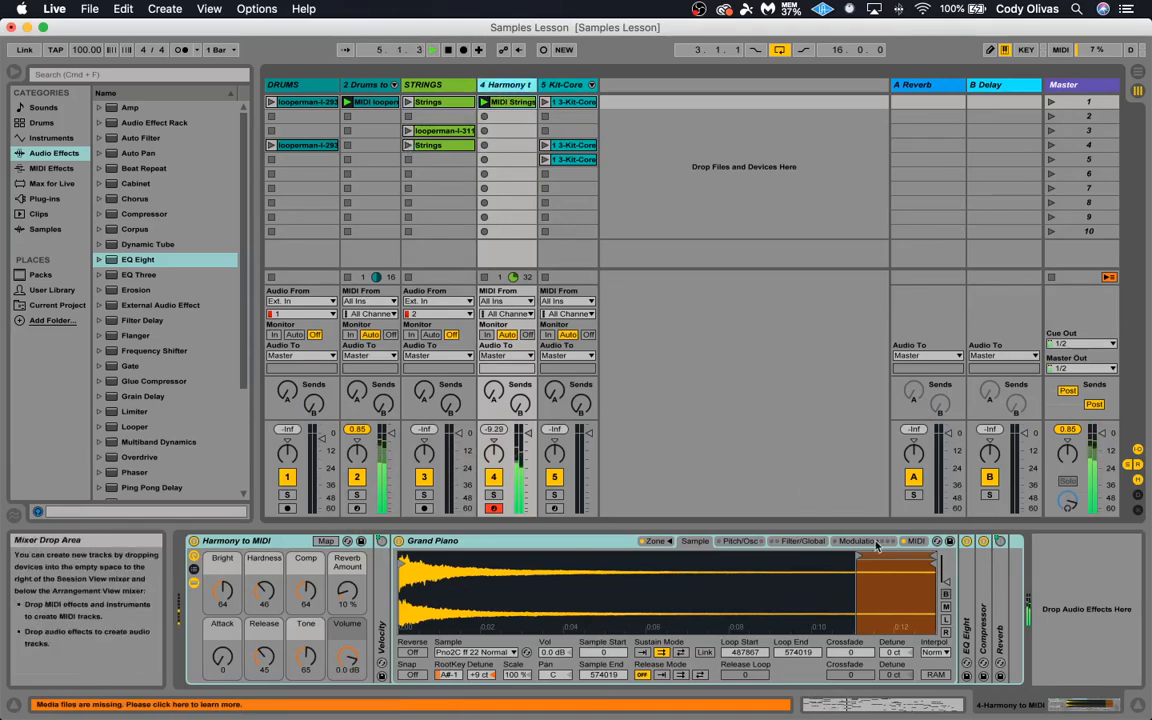
left_click(884, 710)
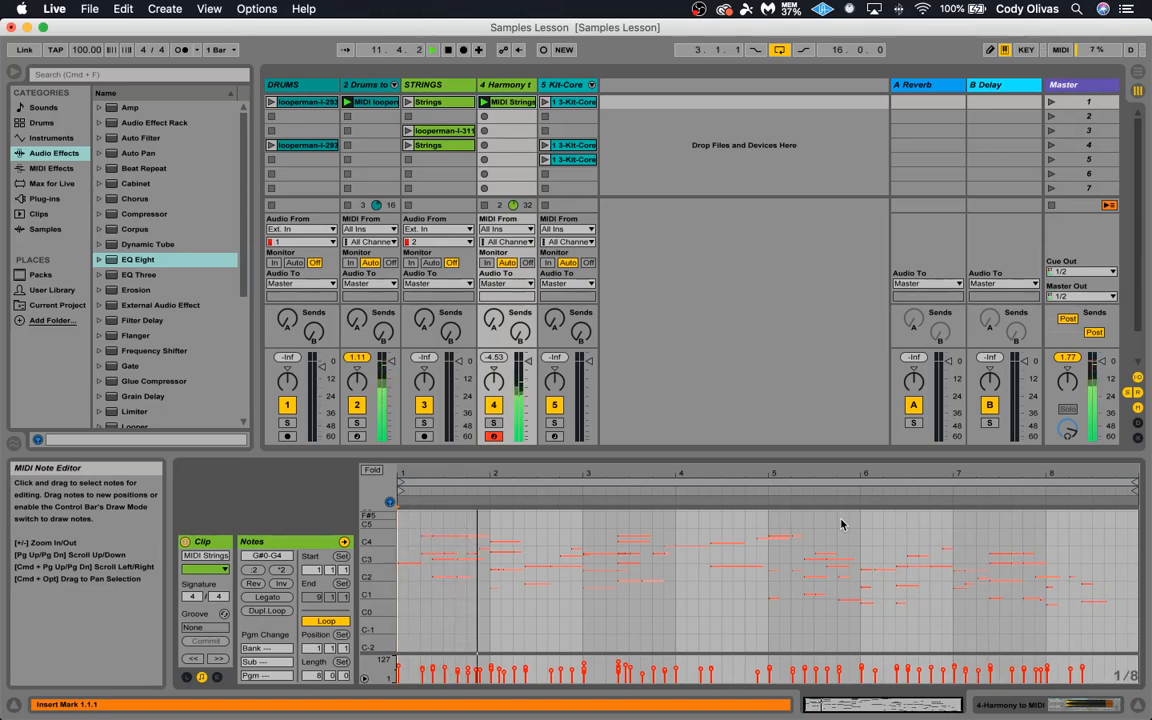
key("space")
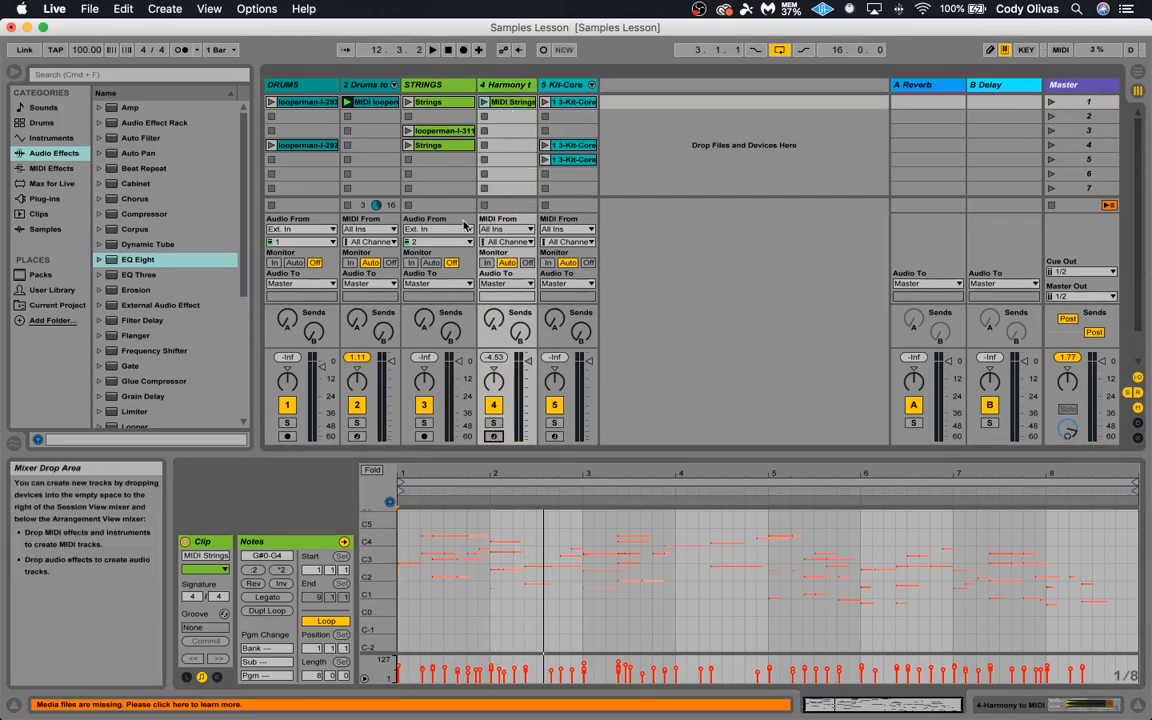
- Slice the first Strings clip to a new MIDI track with one slice per transient and the Built-in slicing preset
left_click(443, 104)
right_click(433, 106)
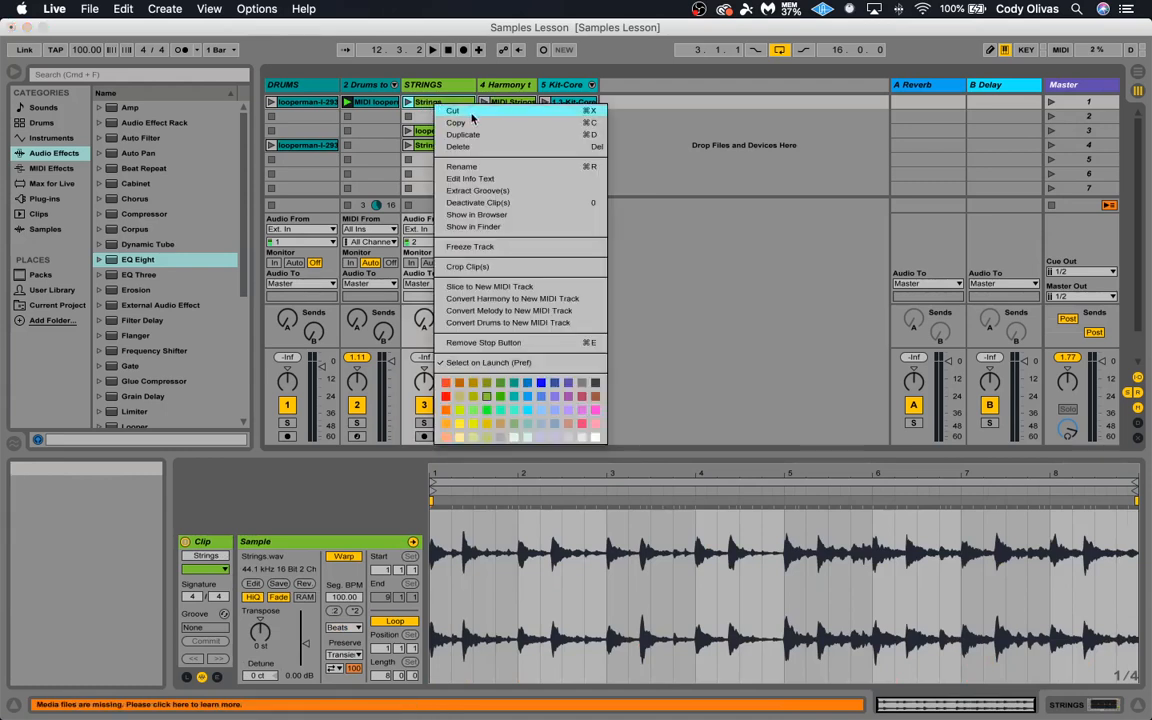
left_click(500, 287)
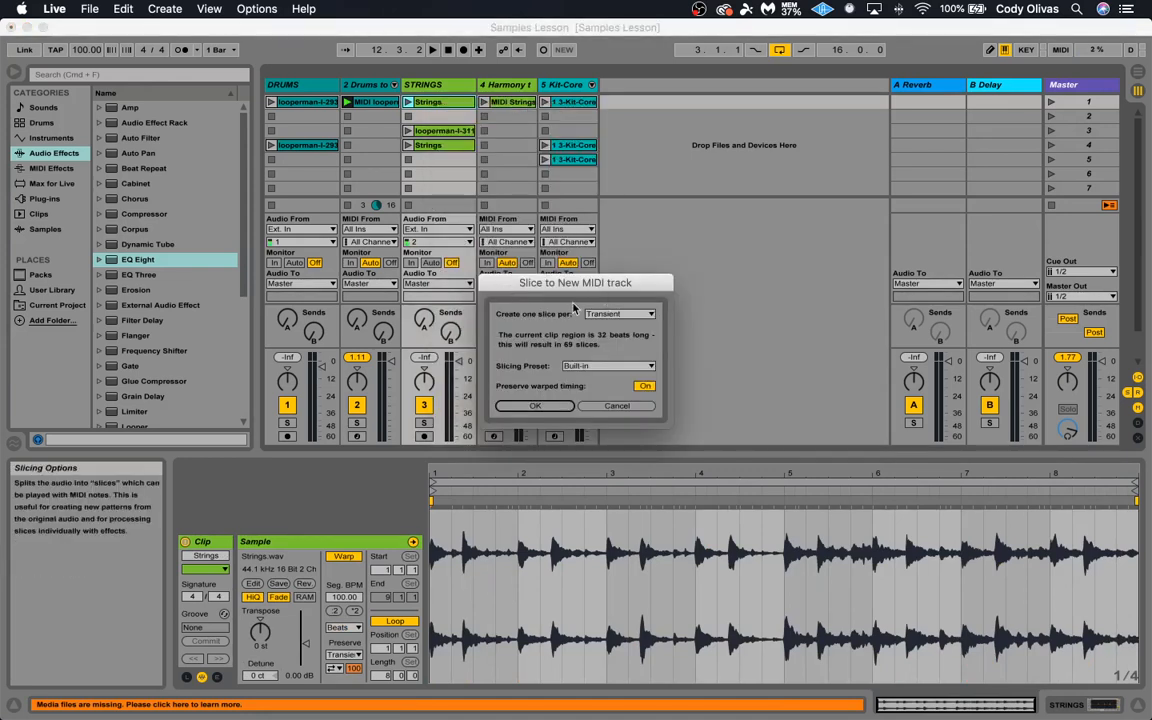
left_click(631, 319)
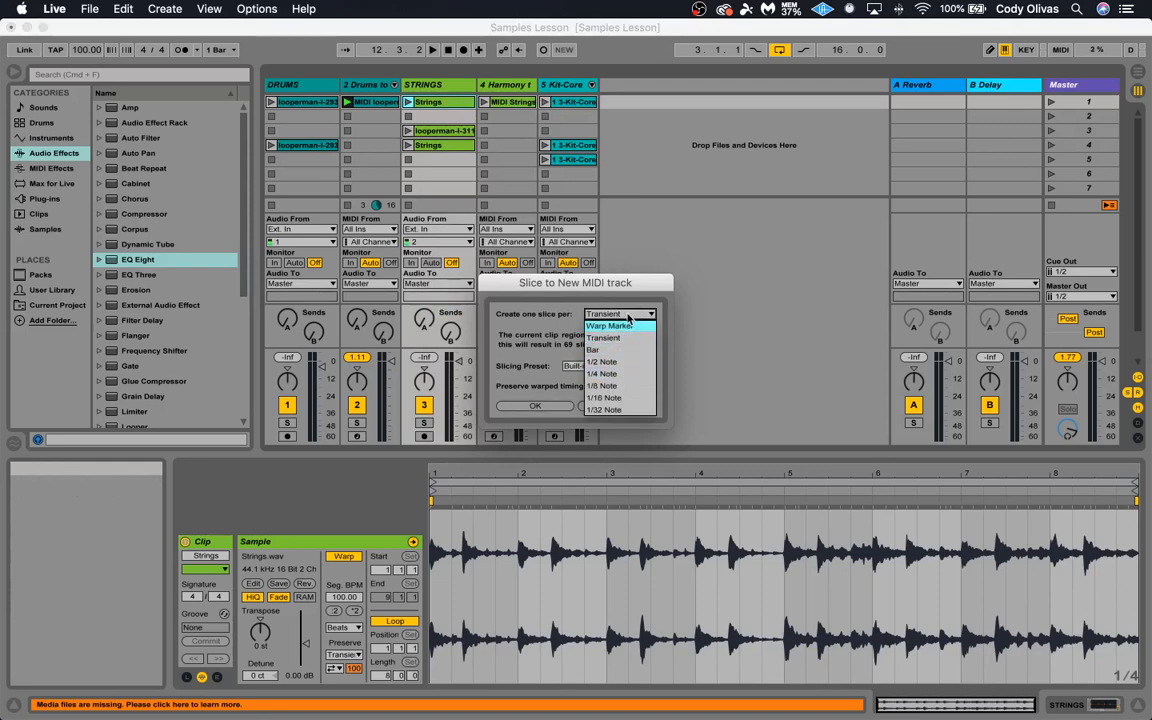
left_click(628, 318)
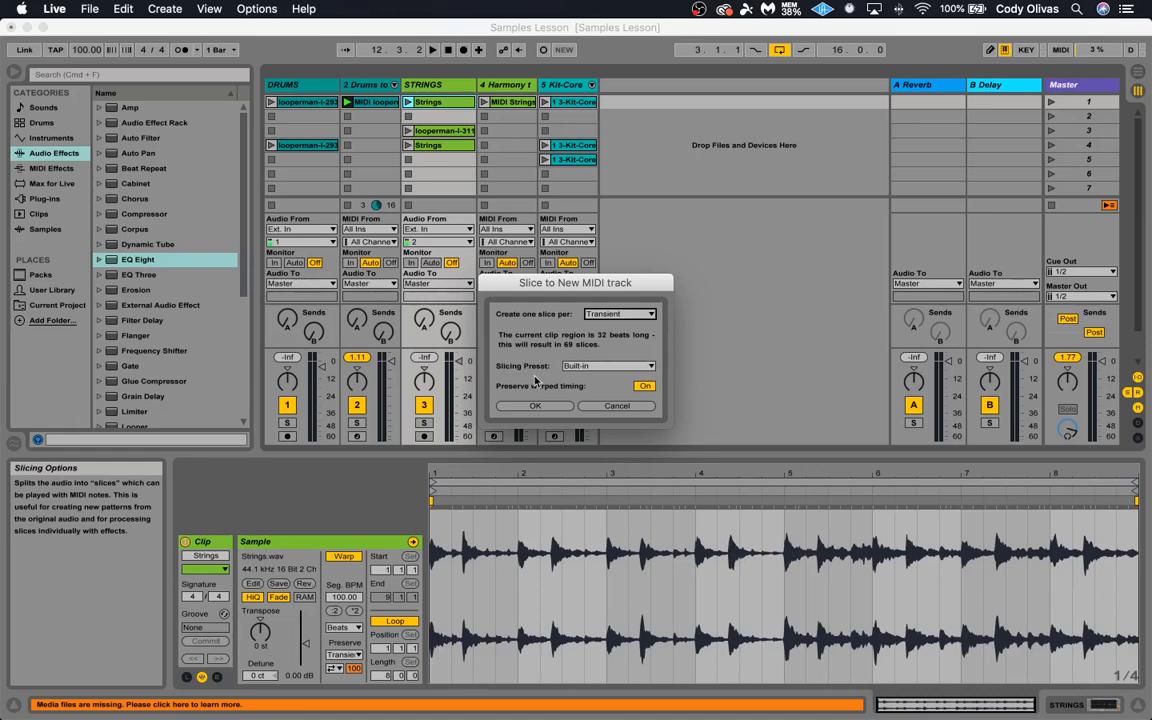
left_click(606, 372)
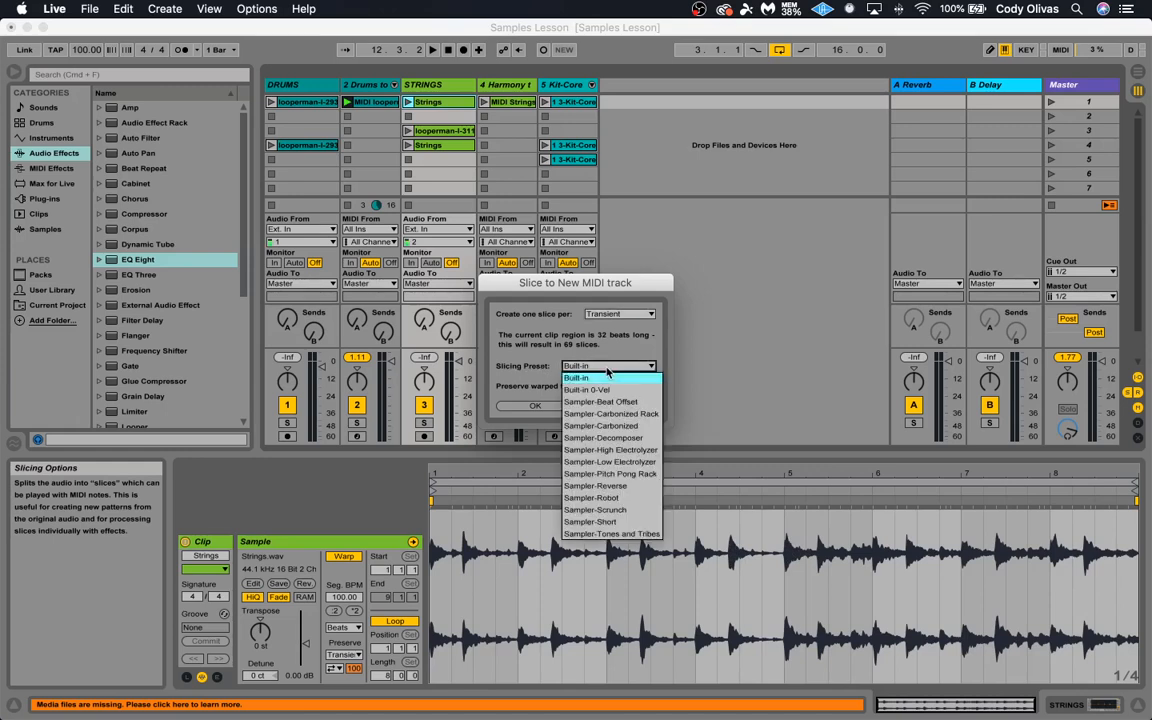
left_click(607, 372)
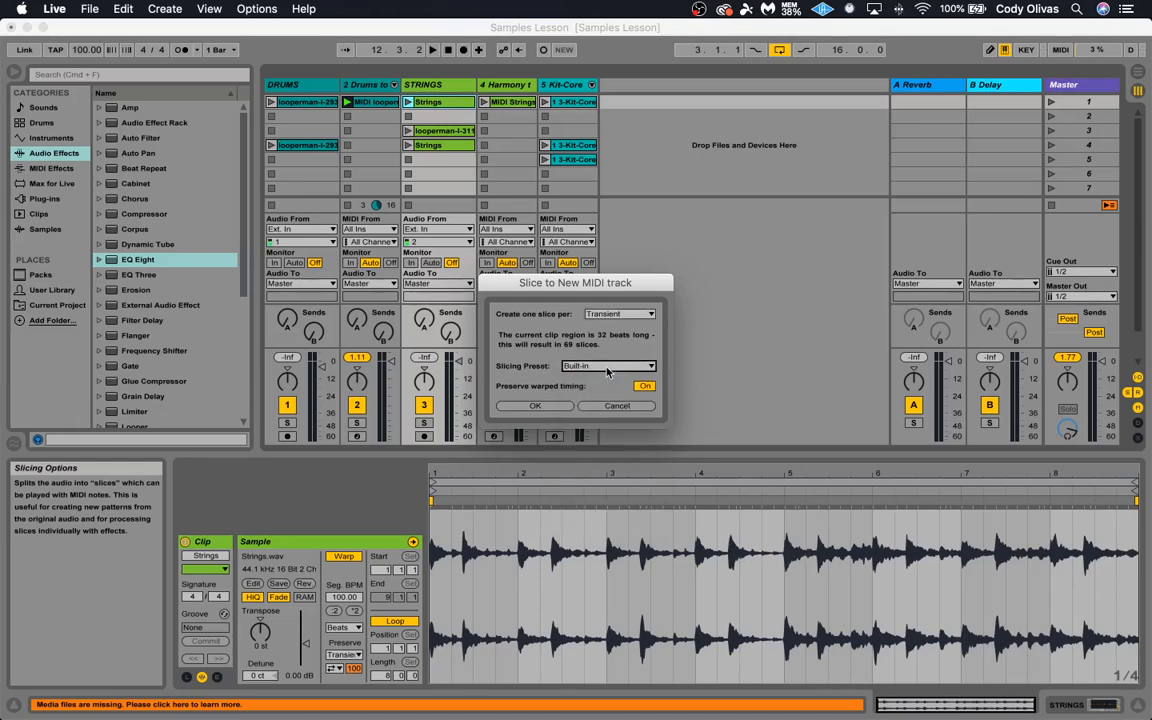
left_click(534, 406)
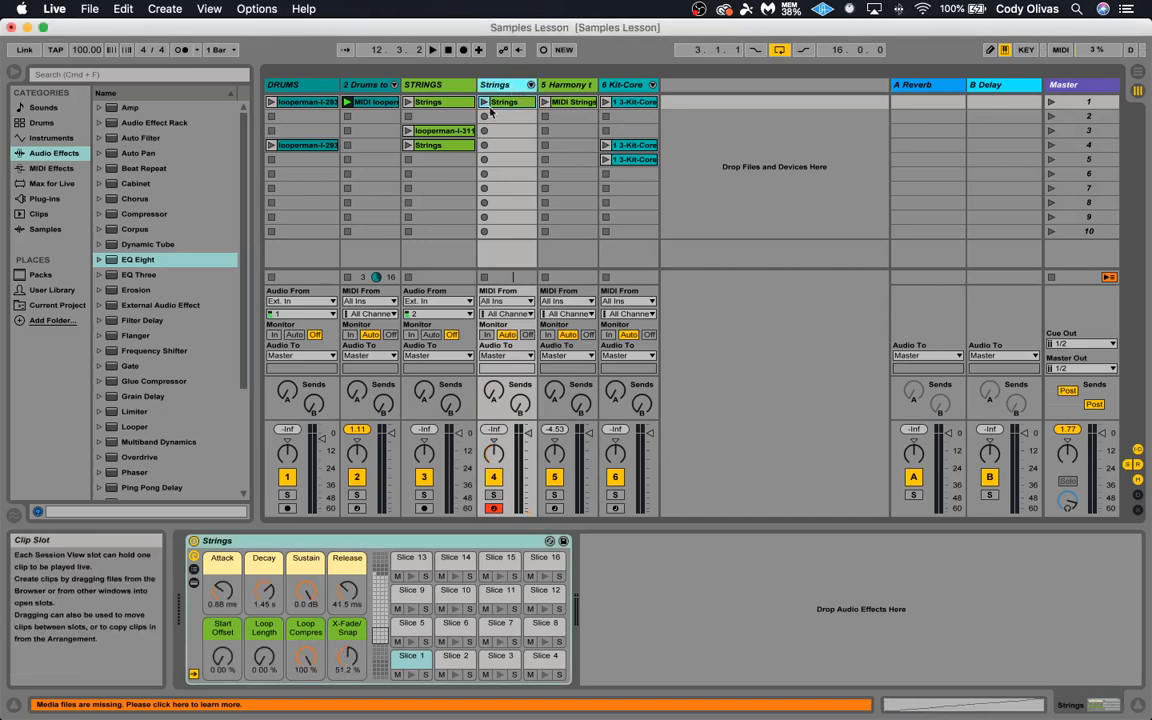
- Launch the sliced Strings clip and mute the original STRINGS track
left_click(484, 102)
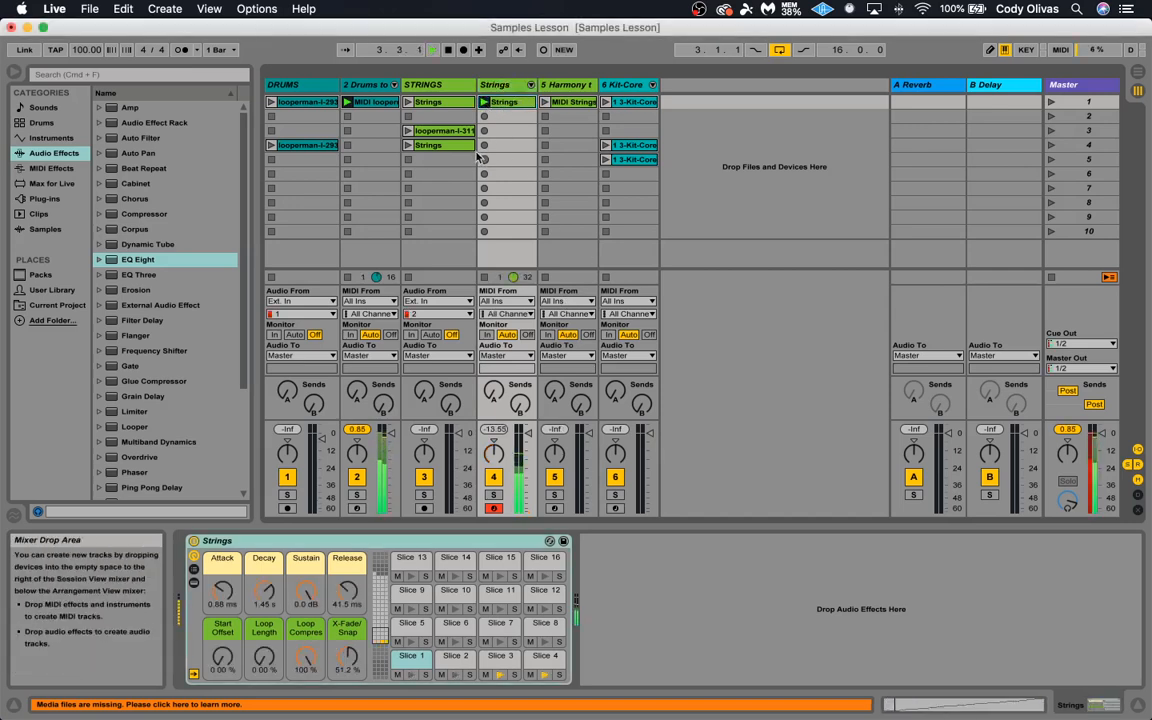
left_click(424, 479)
left_click(424, 479)
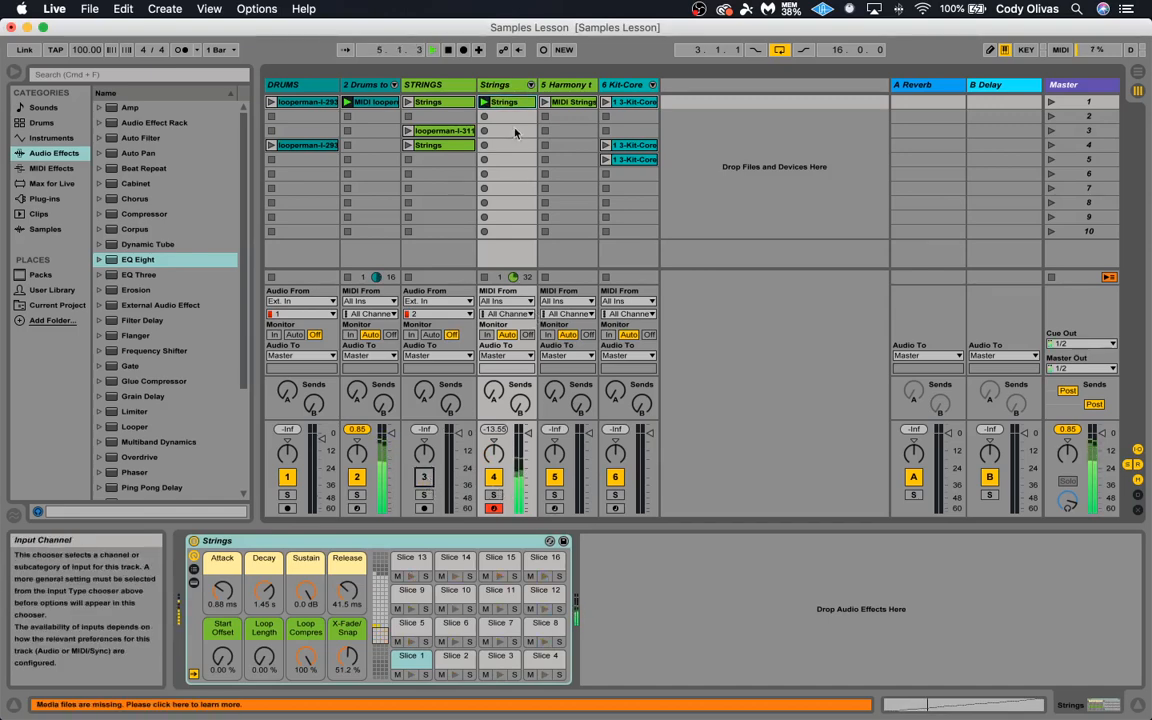
- Unfold the sliced Strings track's chains and audition individual slices between Slice 1 and Slice 8
left_click(530, 85)
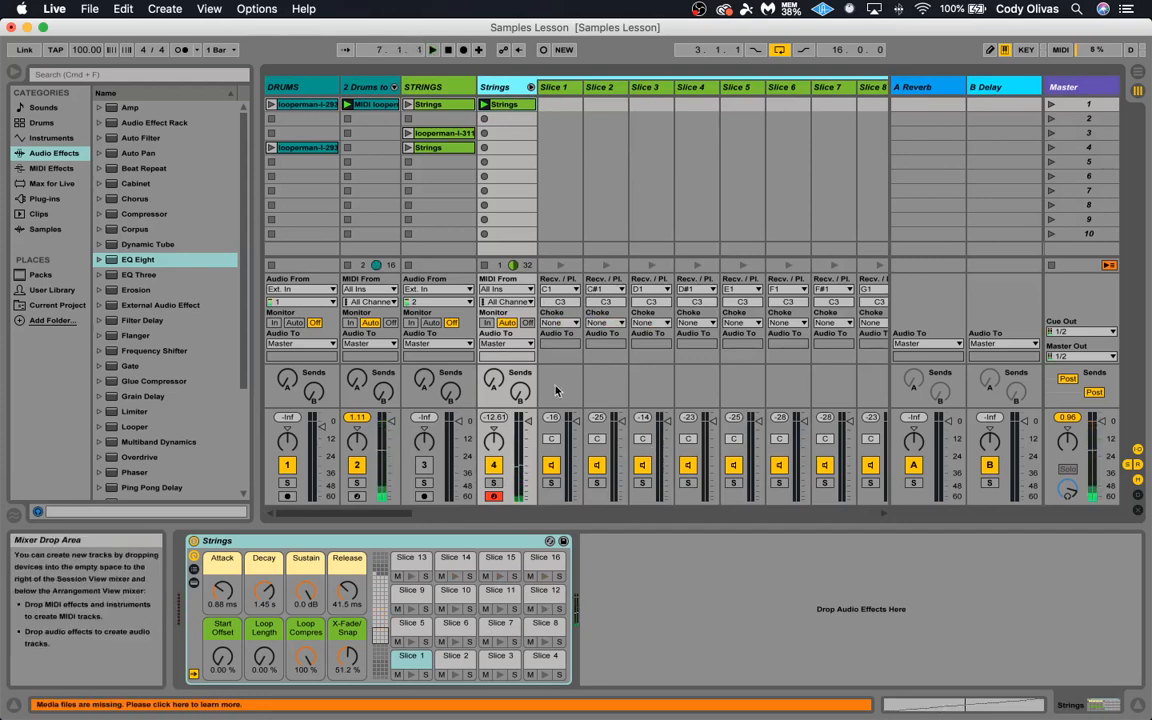
left_click(409, 676)
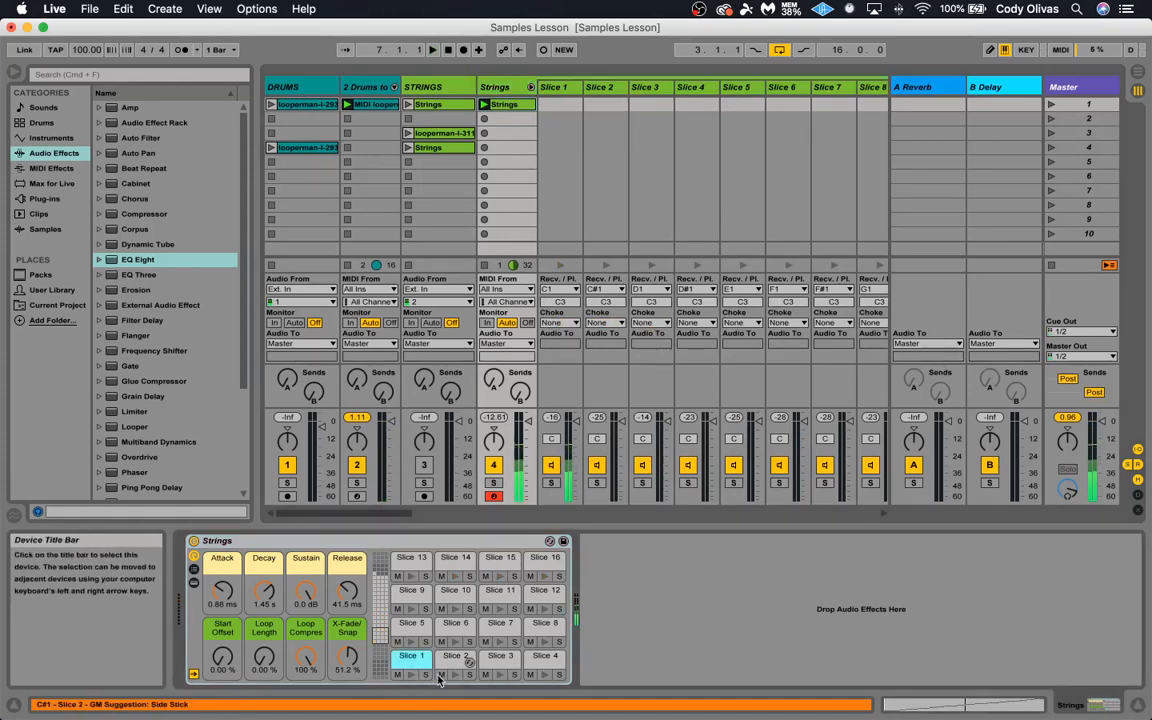
left_click(502, 676)
left_click(545, 676)
left_click(545, 643)
left_click(500, 643)
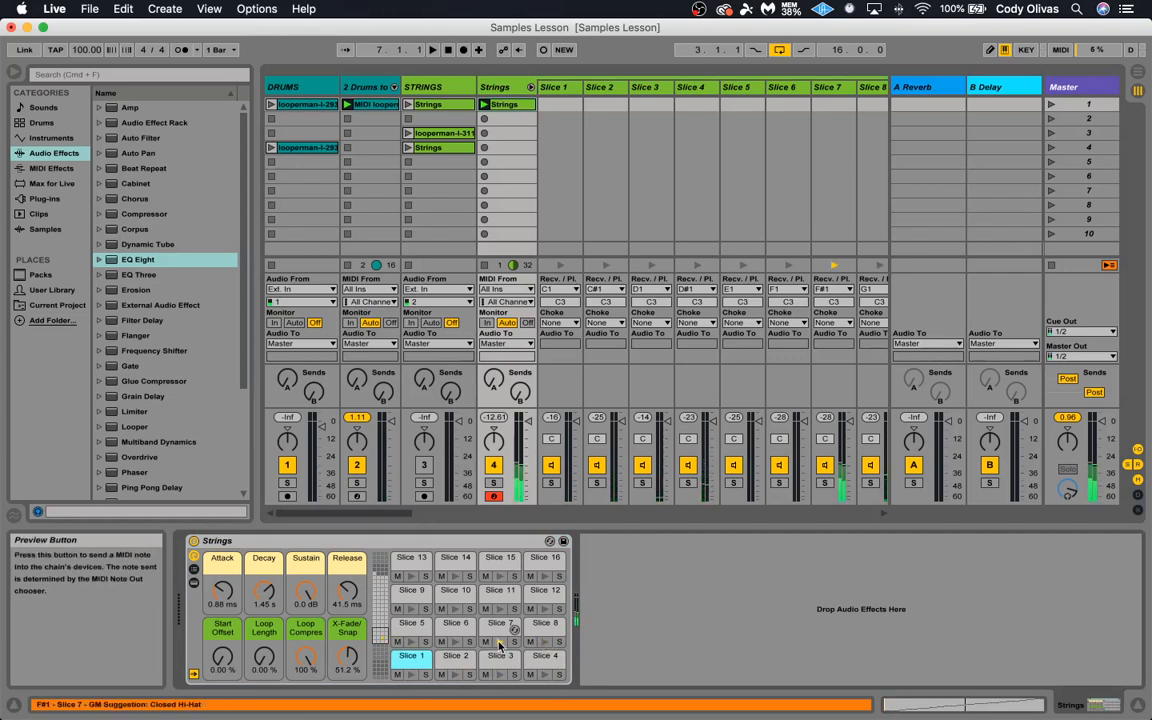
left_click(456, 643)
left_click(413, 643)
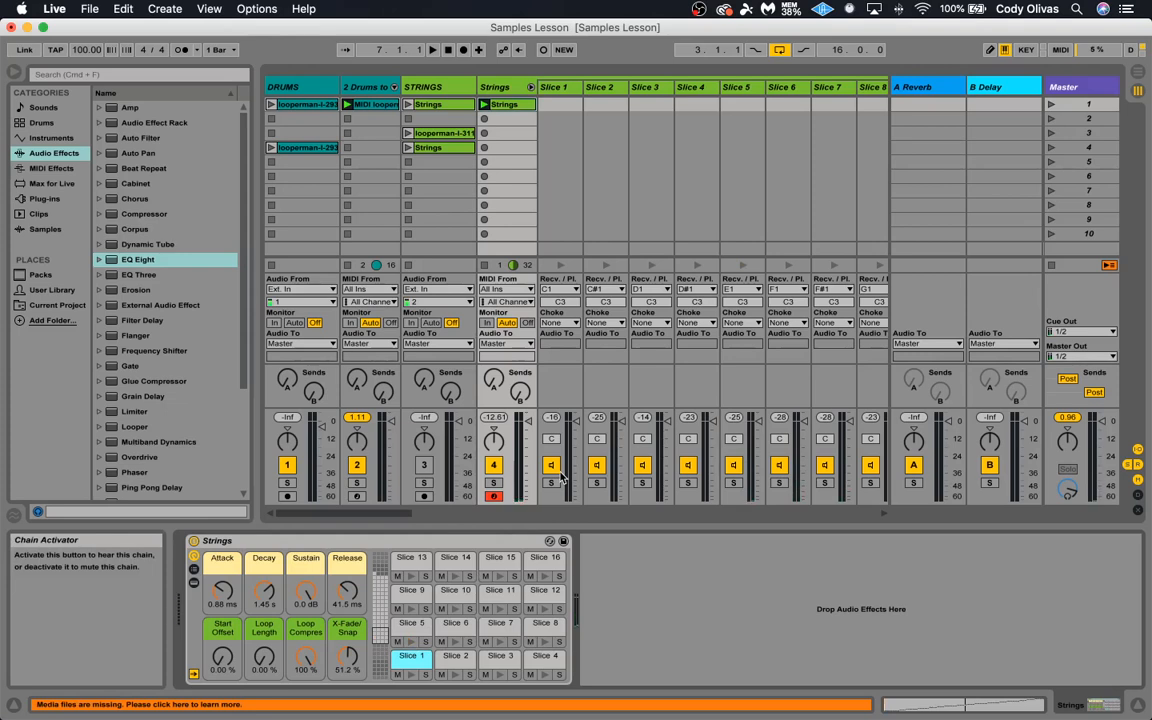
- Audition more slice pads of the Strings rack and browse its pads up to Slice 48
key("a")
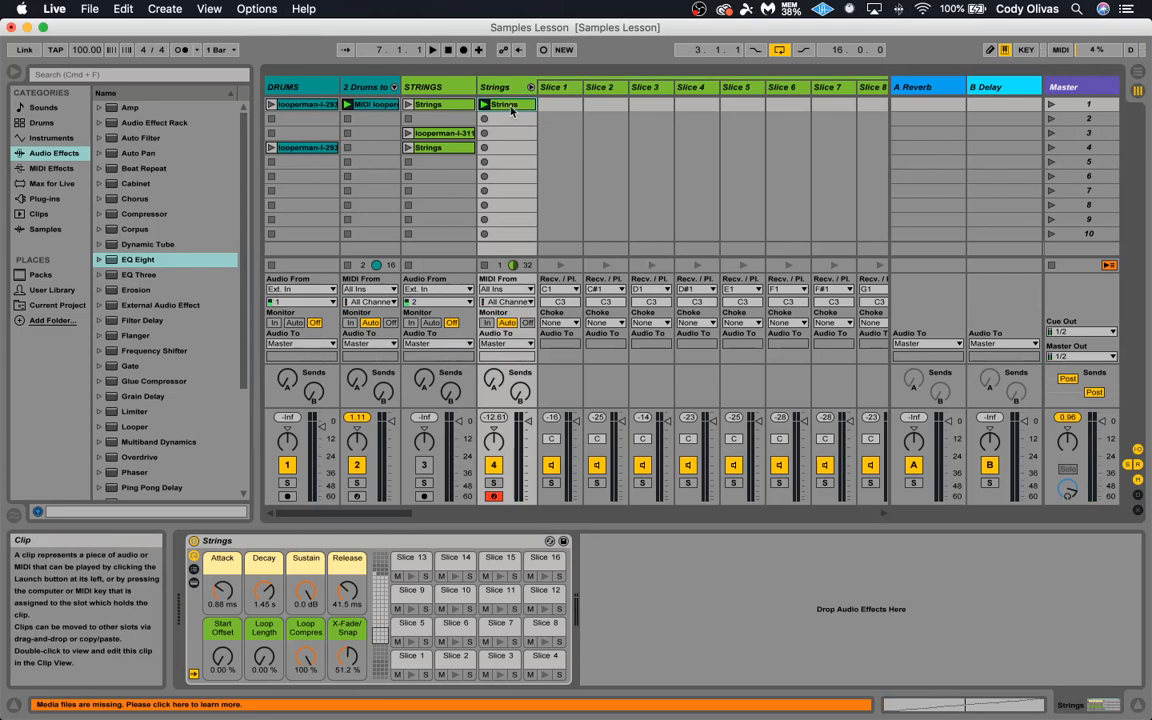
left_click(545, 610)
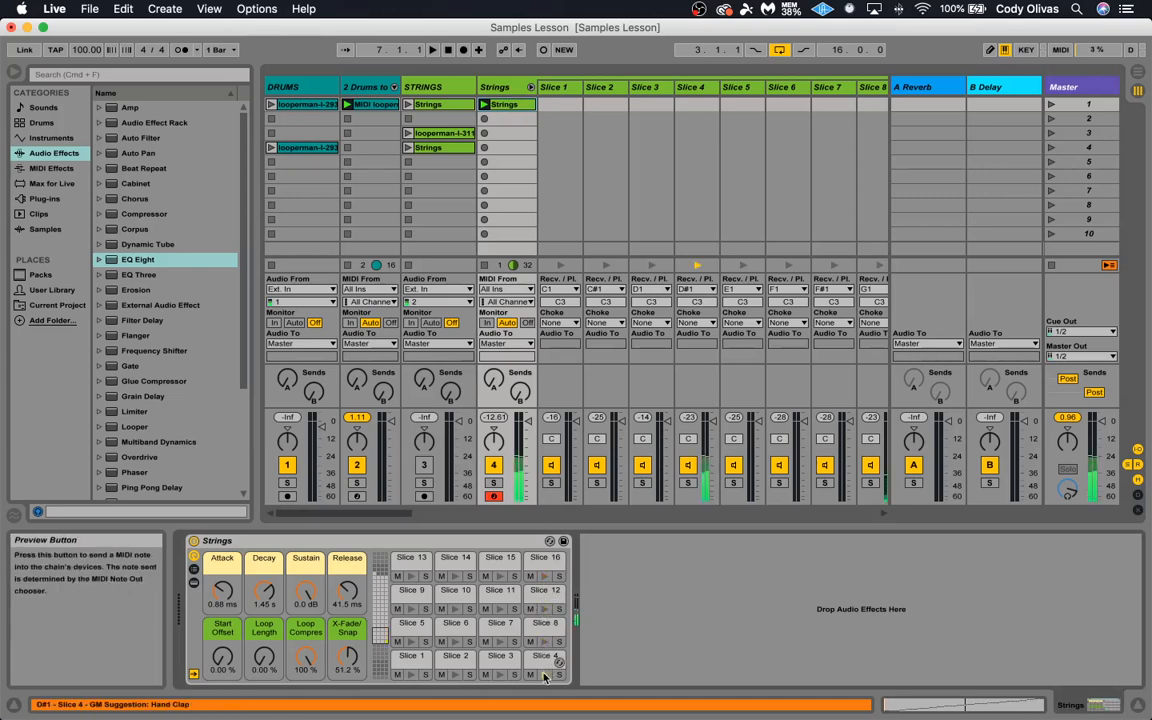
left_click(499, 676)
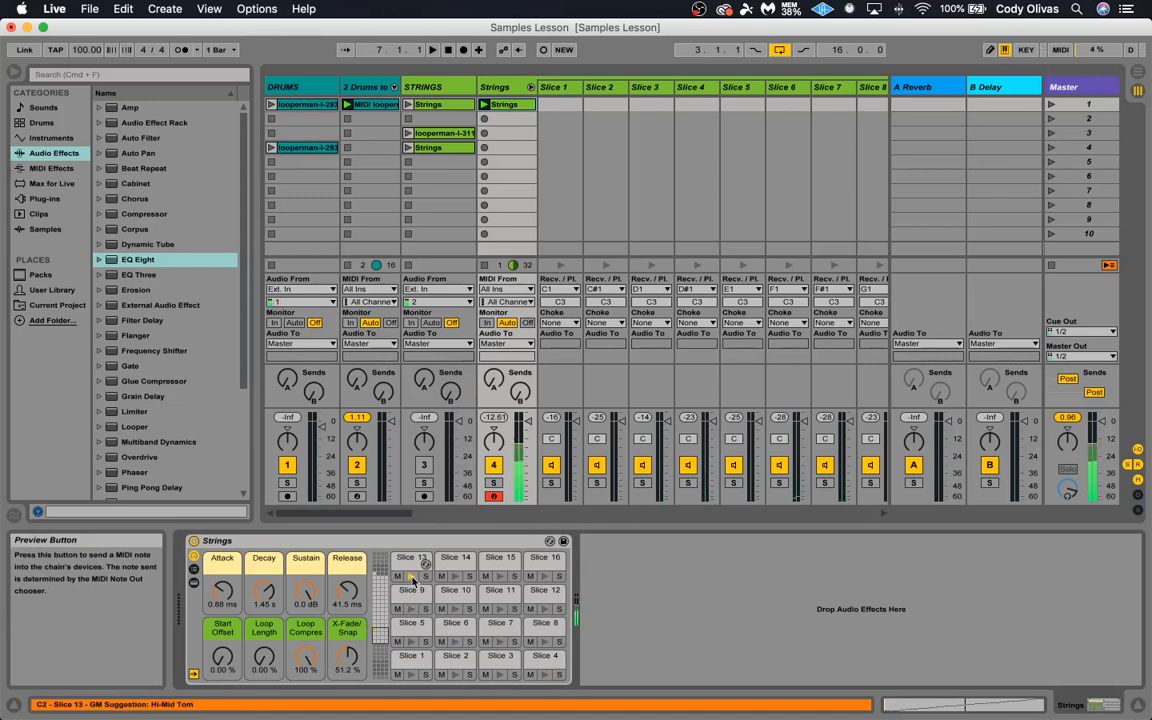
left_click(381, 618)
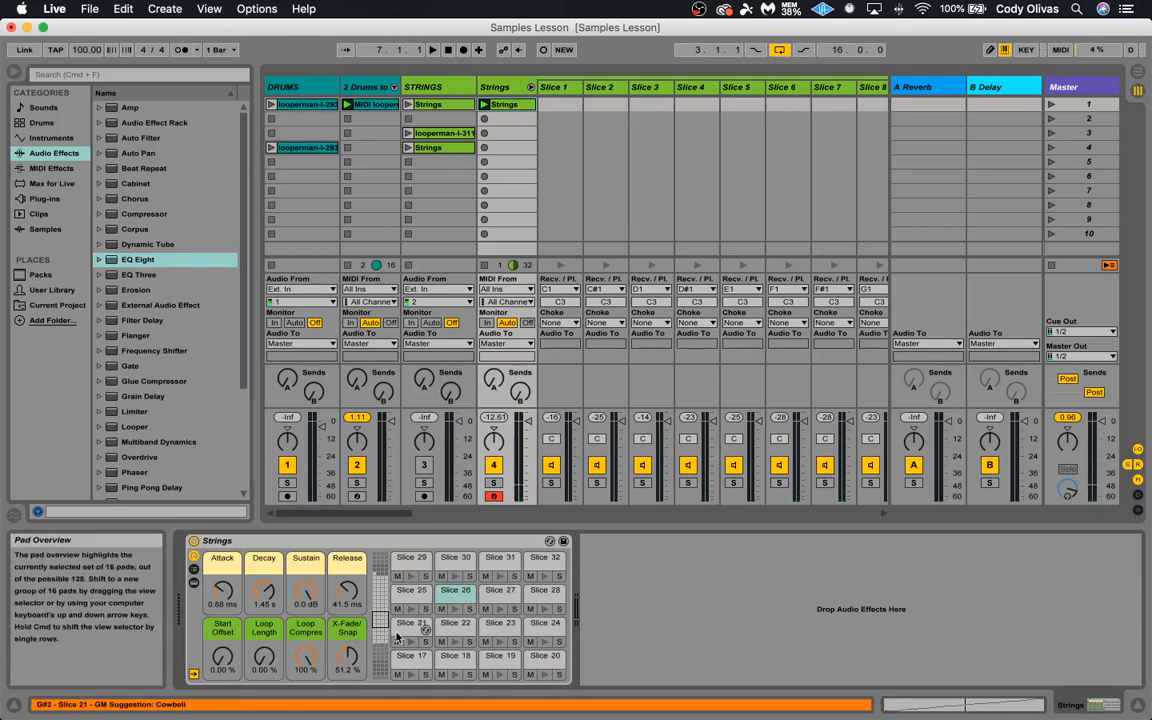
left_click(380, 603)
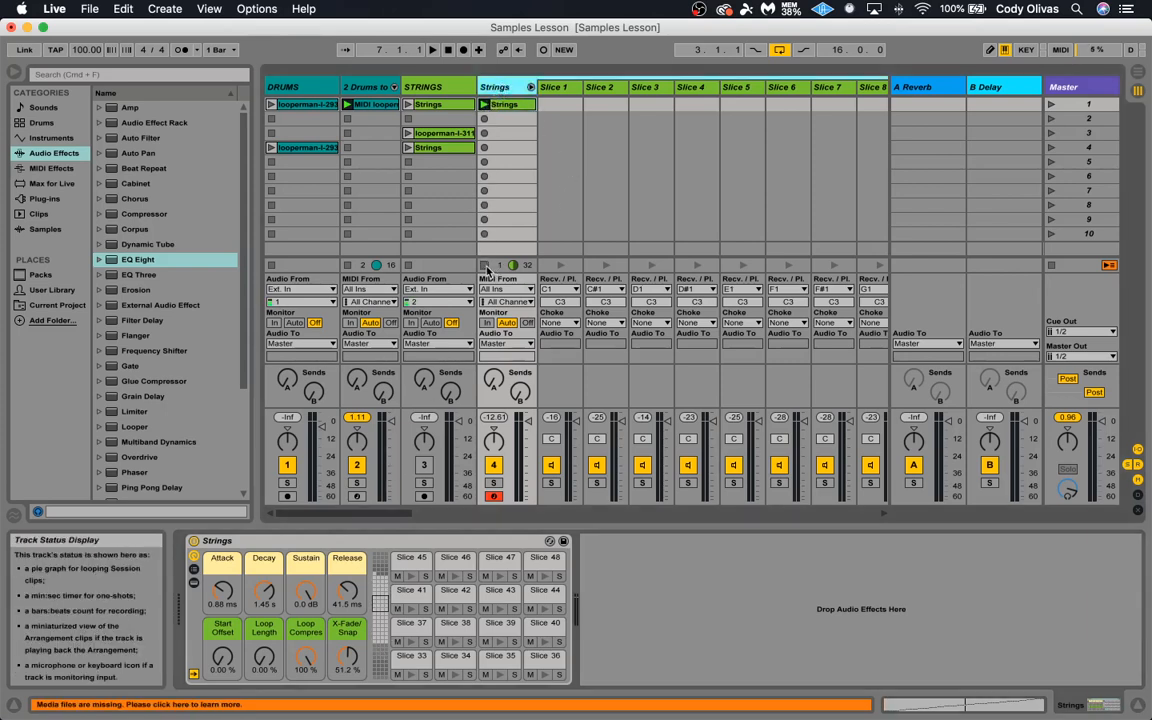
- Unfold the converted drums track's chains and view the original DRUMS track's effects for comparison
left_click(374, 91)
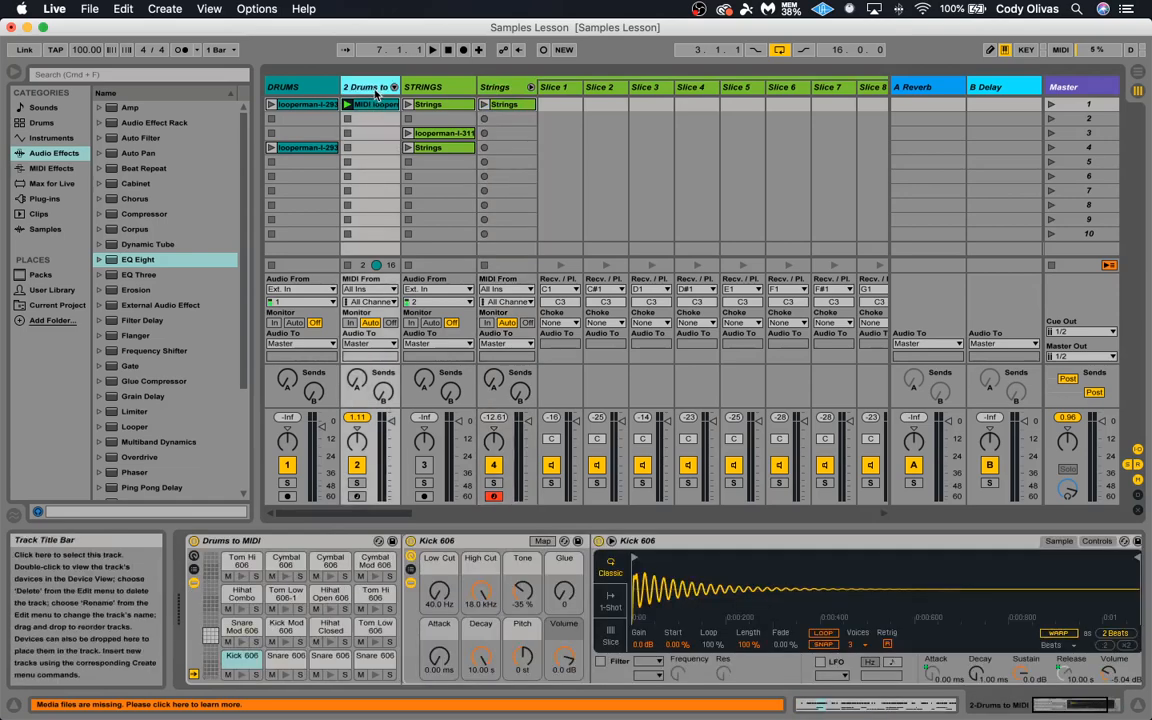
left_click(394, 87)
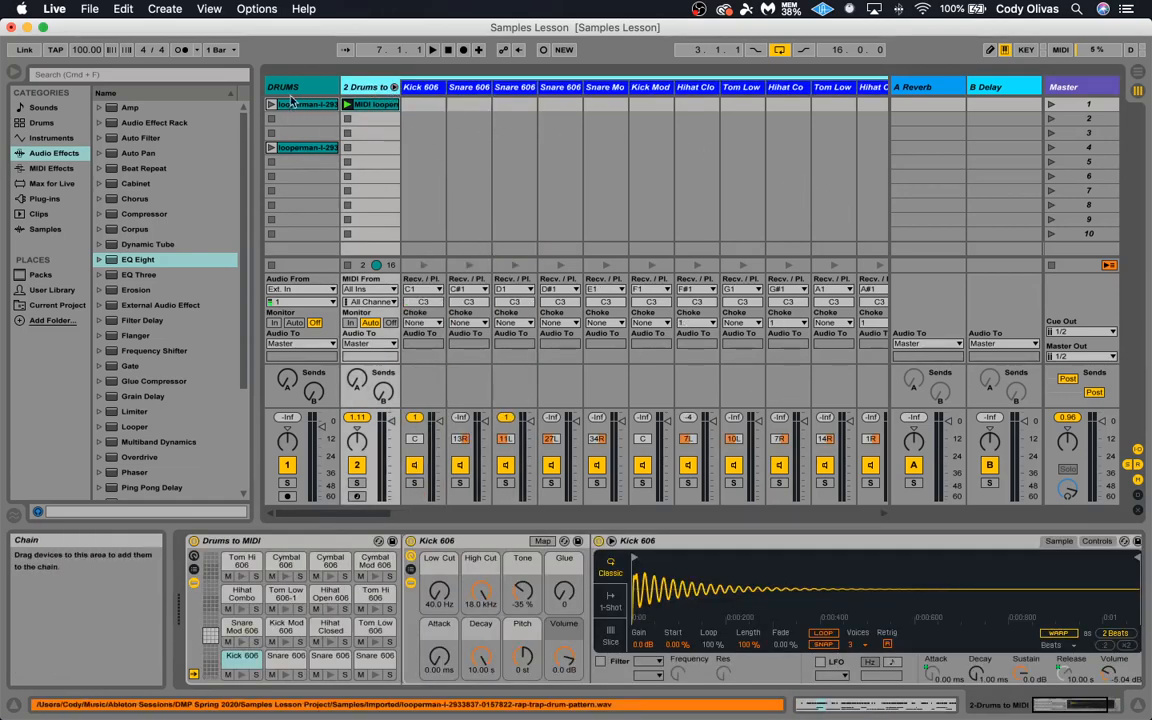
left_click(310, 118)
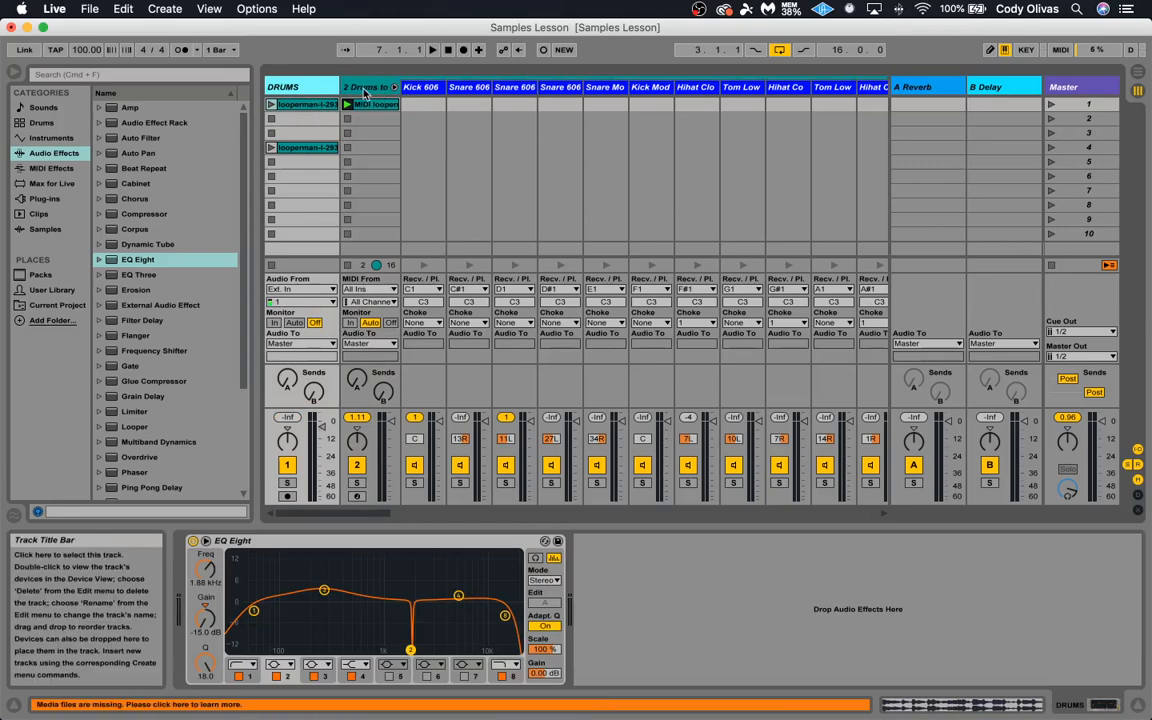
- Stop the converted drums clip and fold the chains of the converted drums and sliced Strings tracks
left_click(345, 87)
left_click(395, 88)
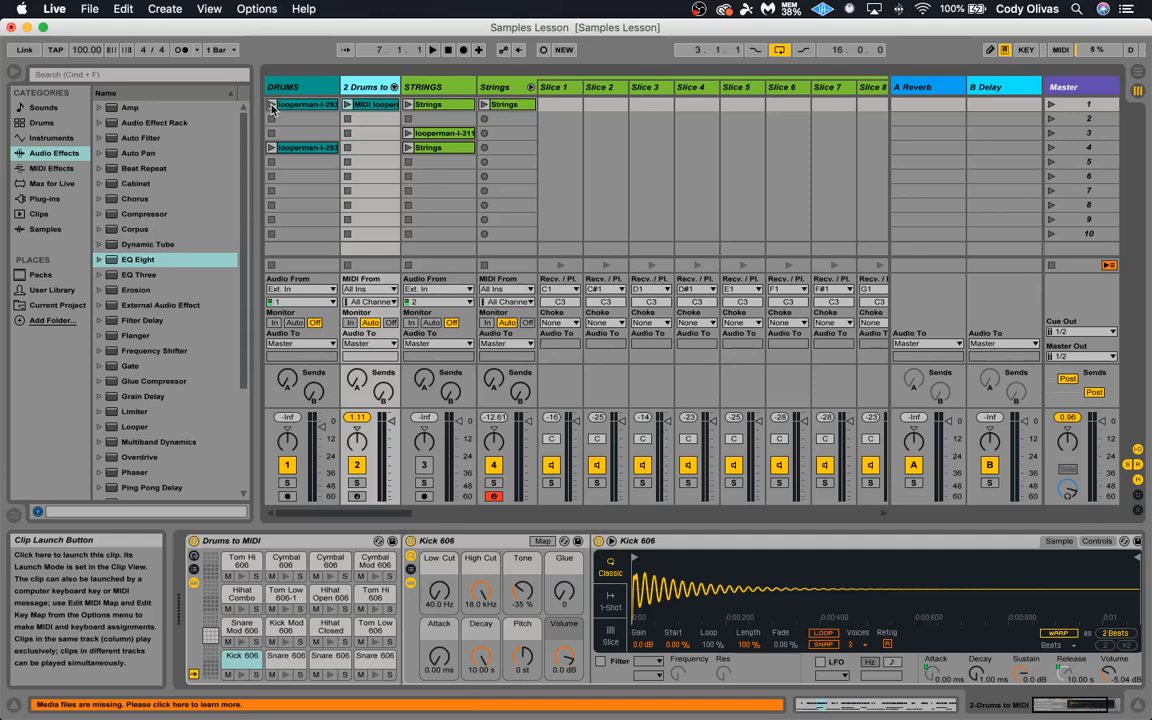
left_click(531, 87)
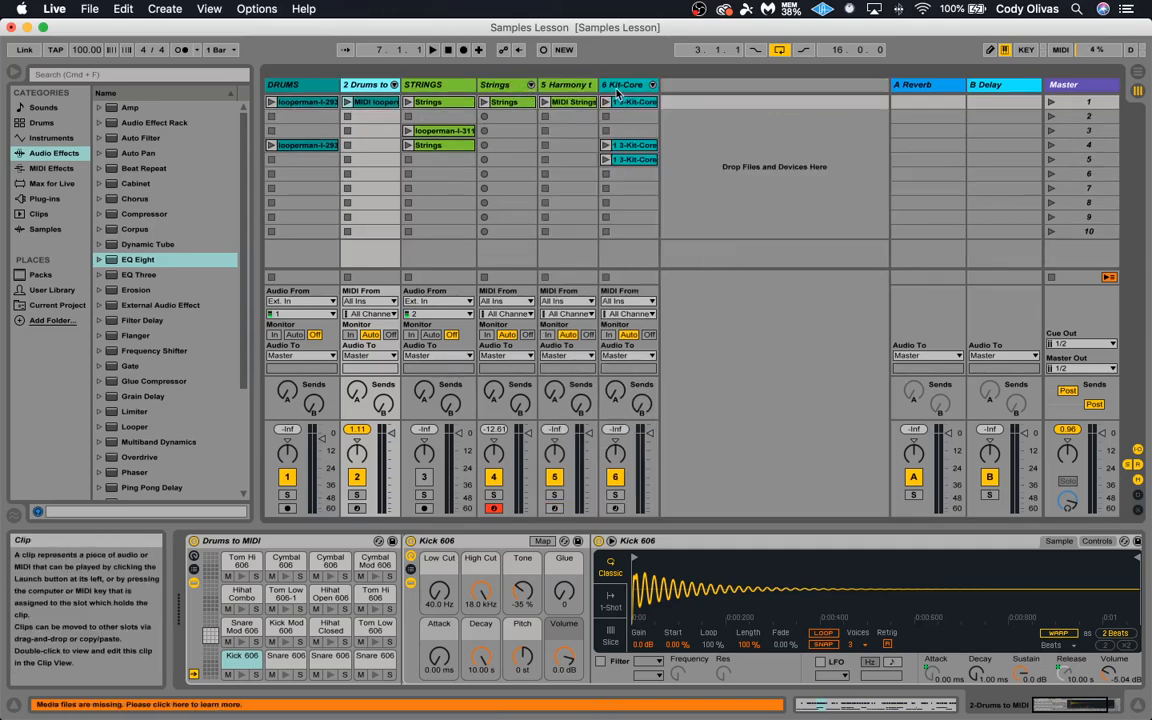
- Play the Harmony to MIDI clip together with the first DRUMS loop, and disarm the sliced Strings track
left_click(544, 103)
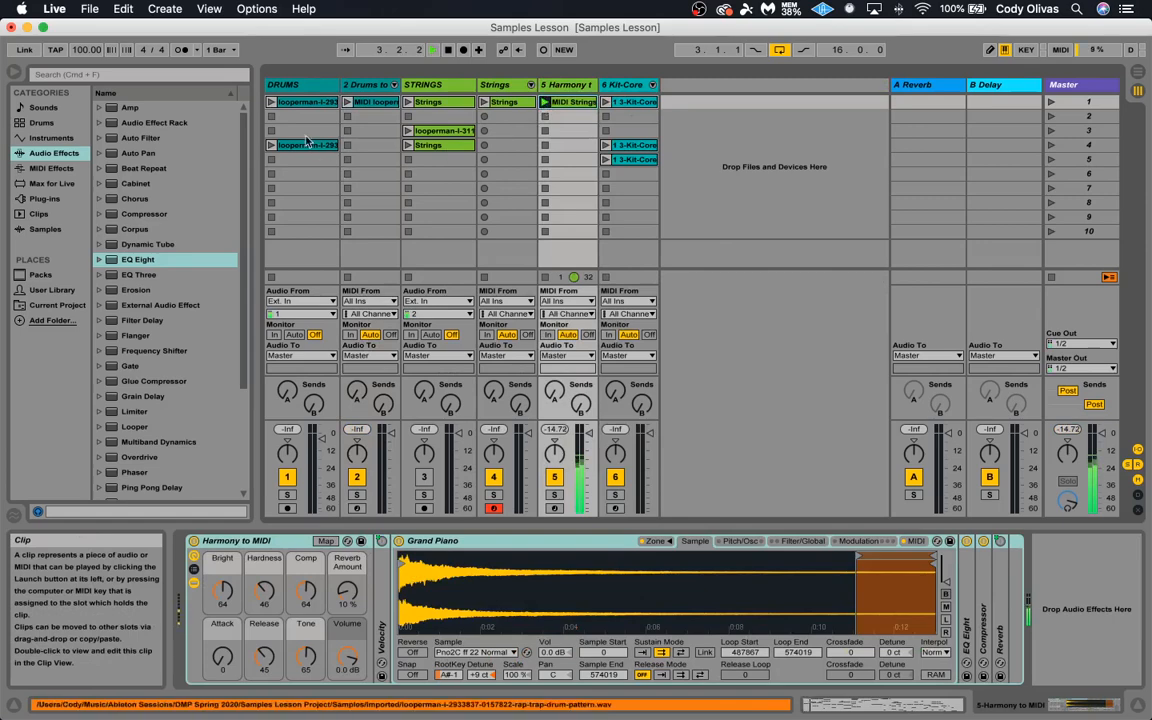
left_click(271, 104)
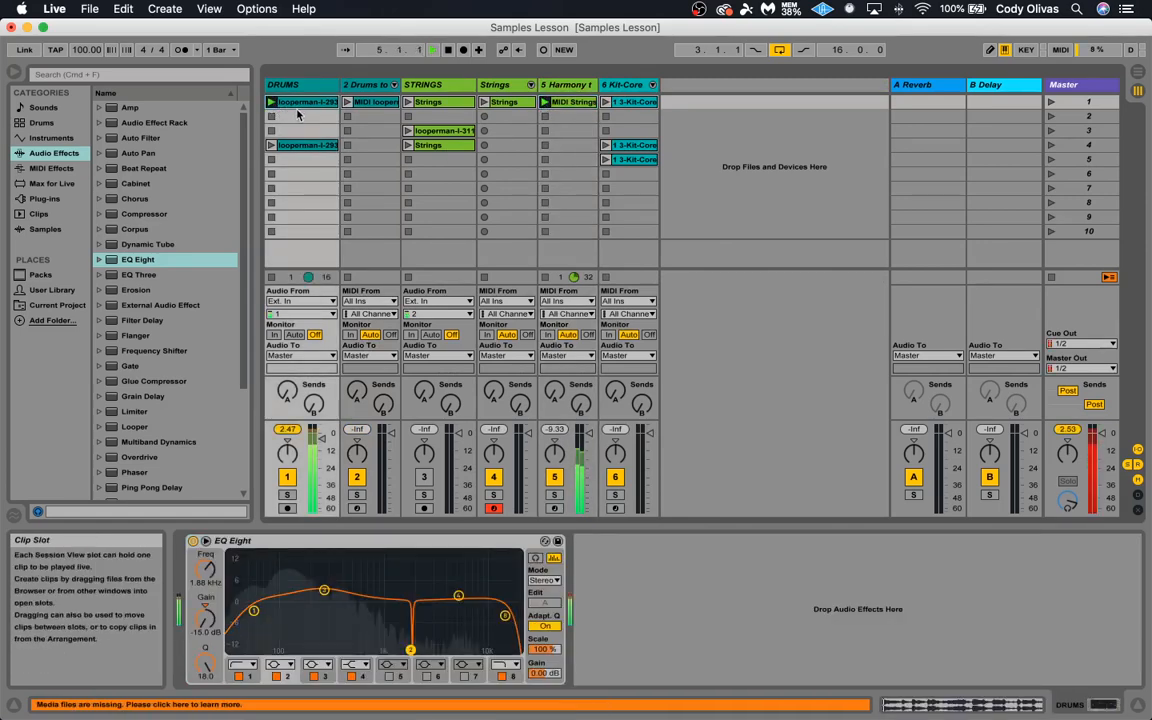
left_click(493, 508)
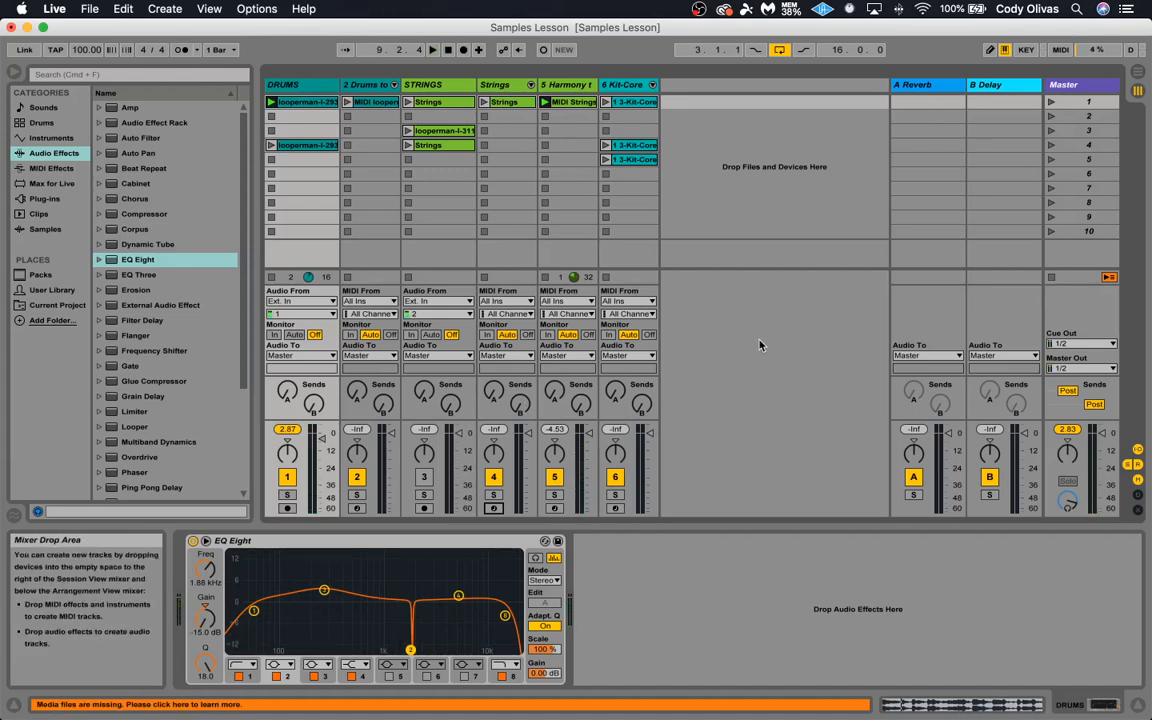
- Widen the Harmony to MIDI track, and compare the first DRUMS loop's waveform with the MIDI notes of its converted clip
left_click(594, 80)
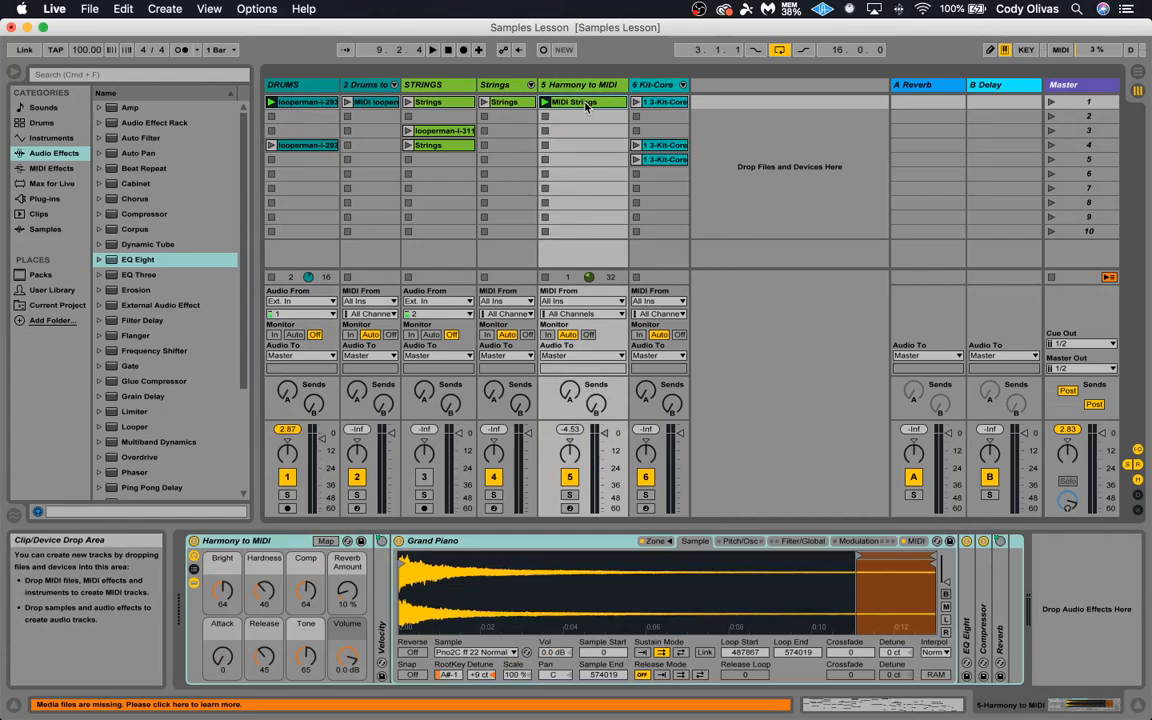
left_click(316, 102)
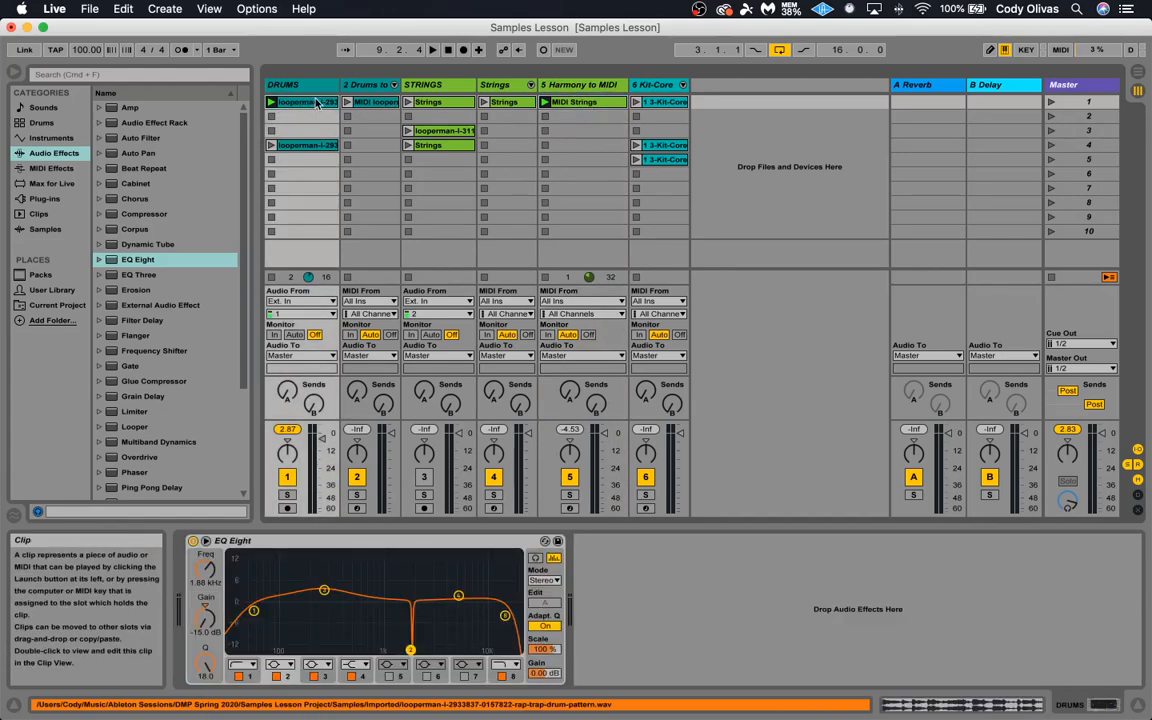
right_click(316, 105)
left_click(301, 107)
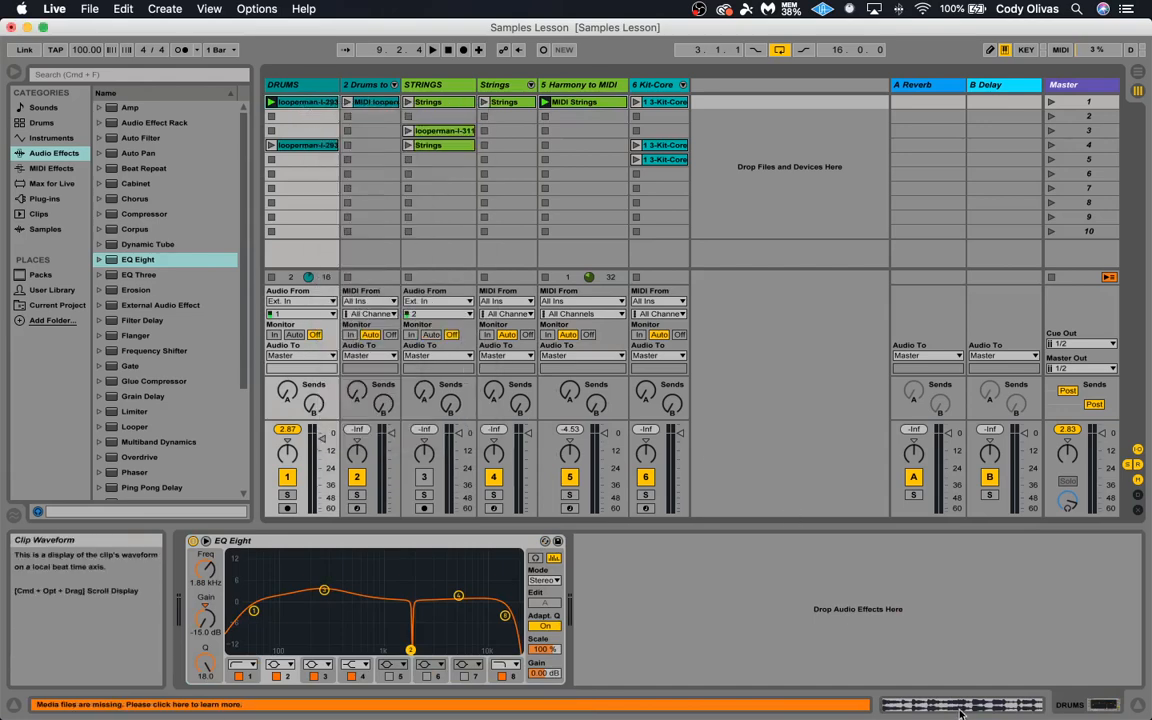
left_click(917, 705)
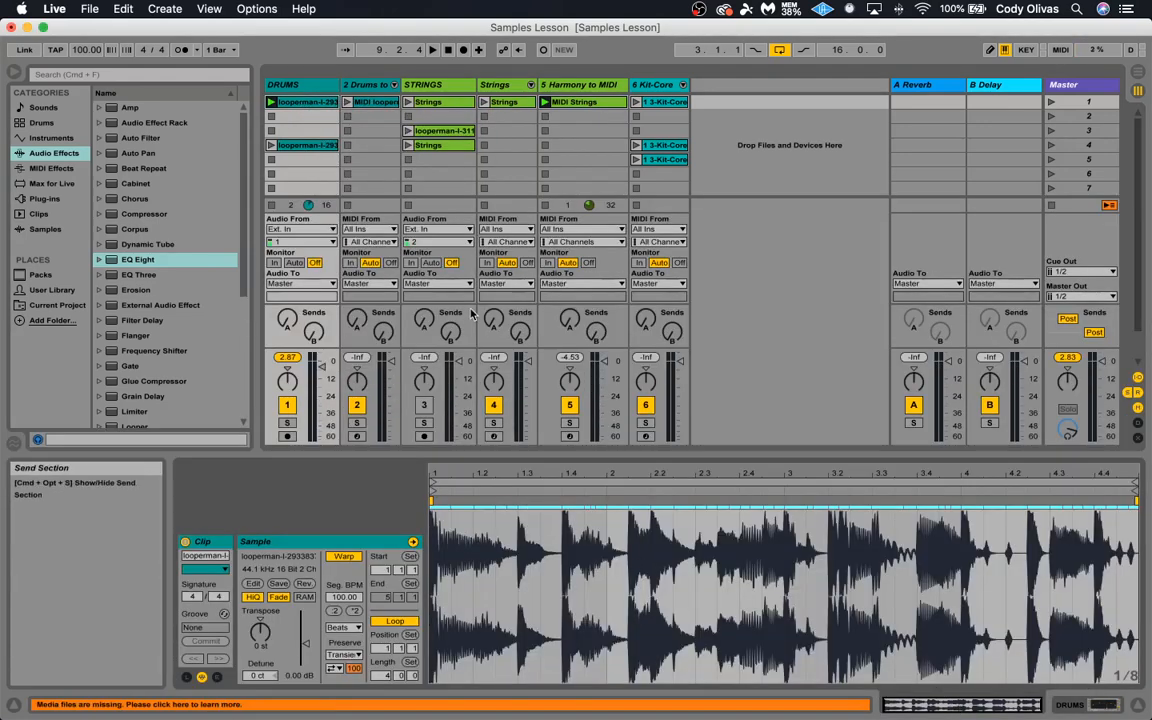
left_click(375, 103)
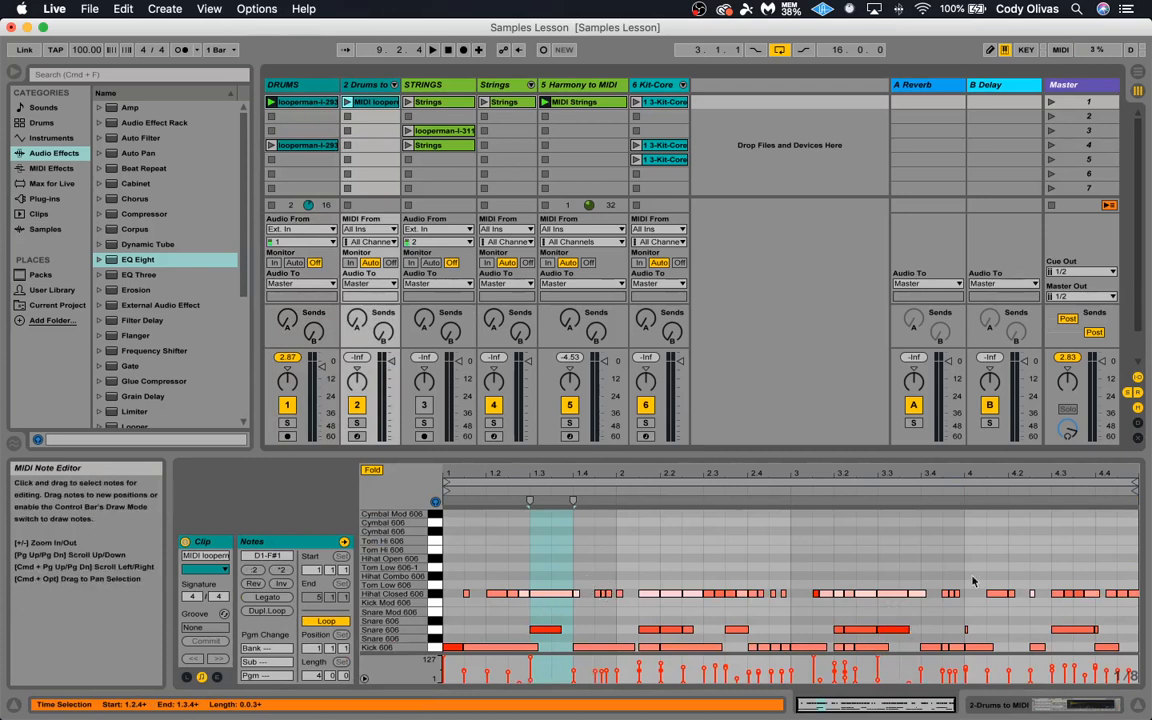
- Select the converted drums track and expand the Electric instrument's Piano & Keys presets in the browser
left_click(365, 86)
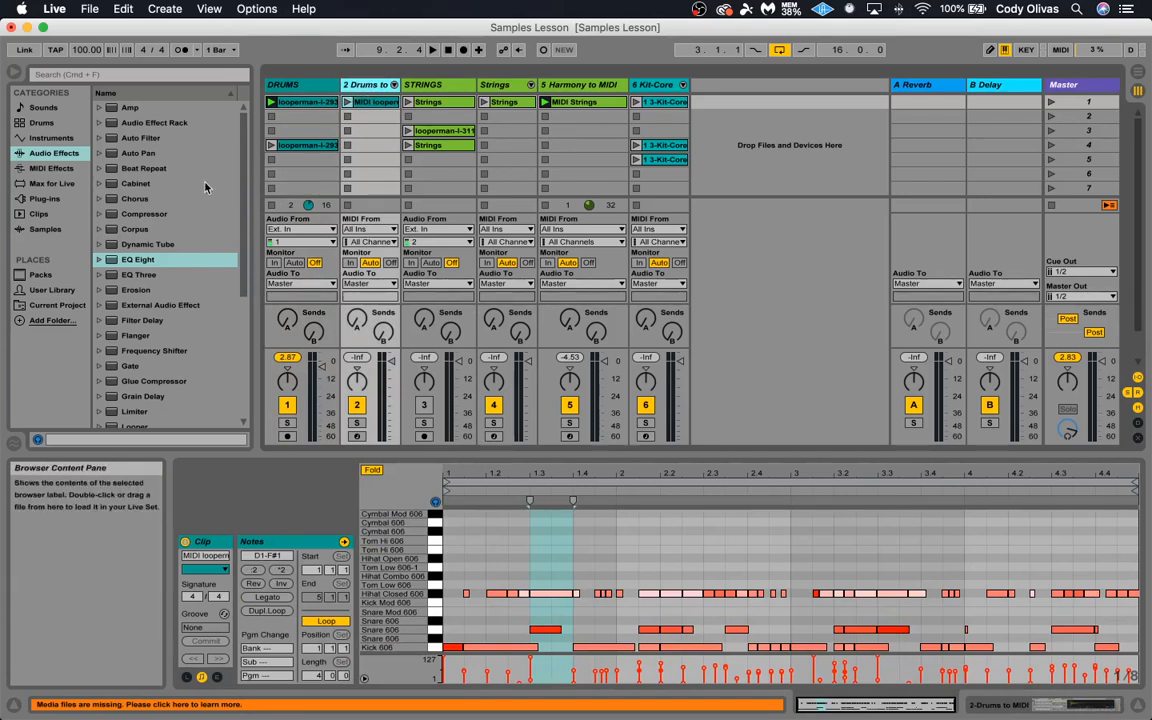
scroll(170, 200, "down", 3)
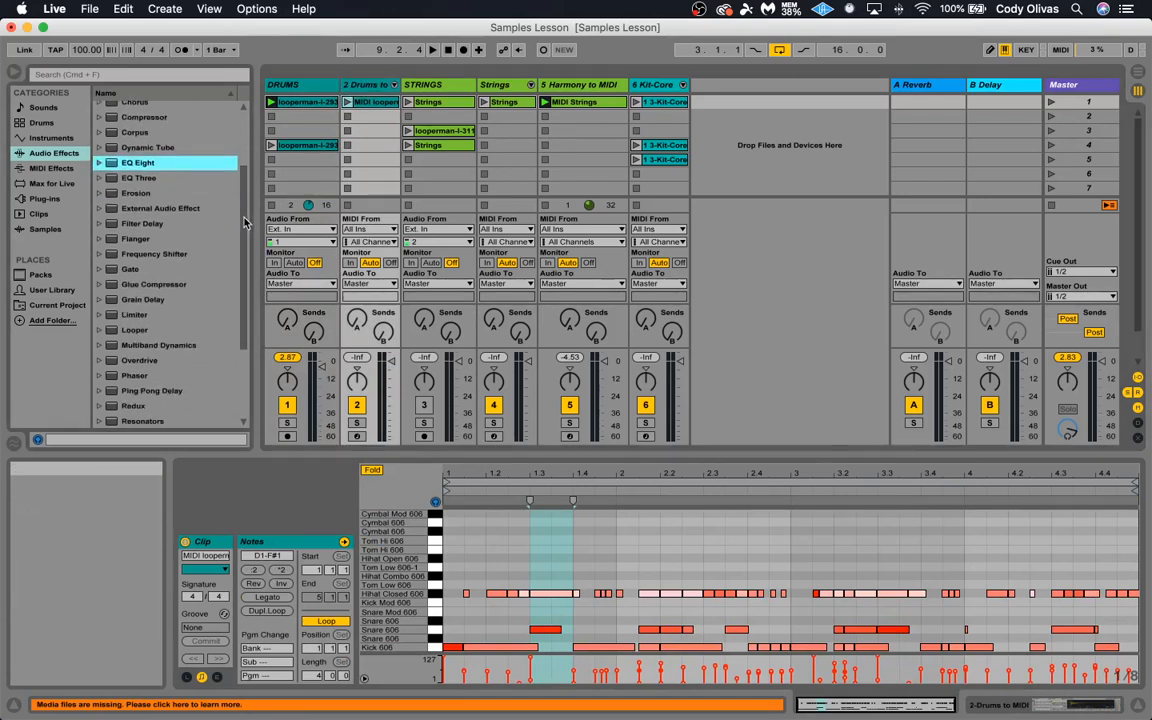
left_click(45, 137)
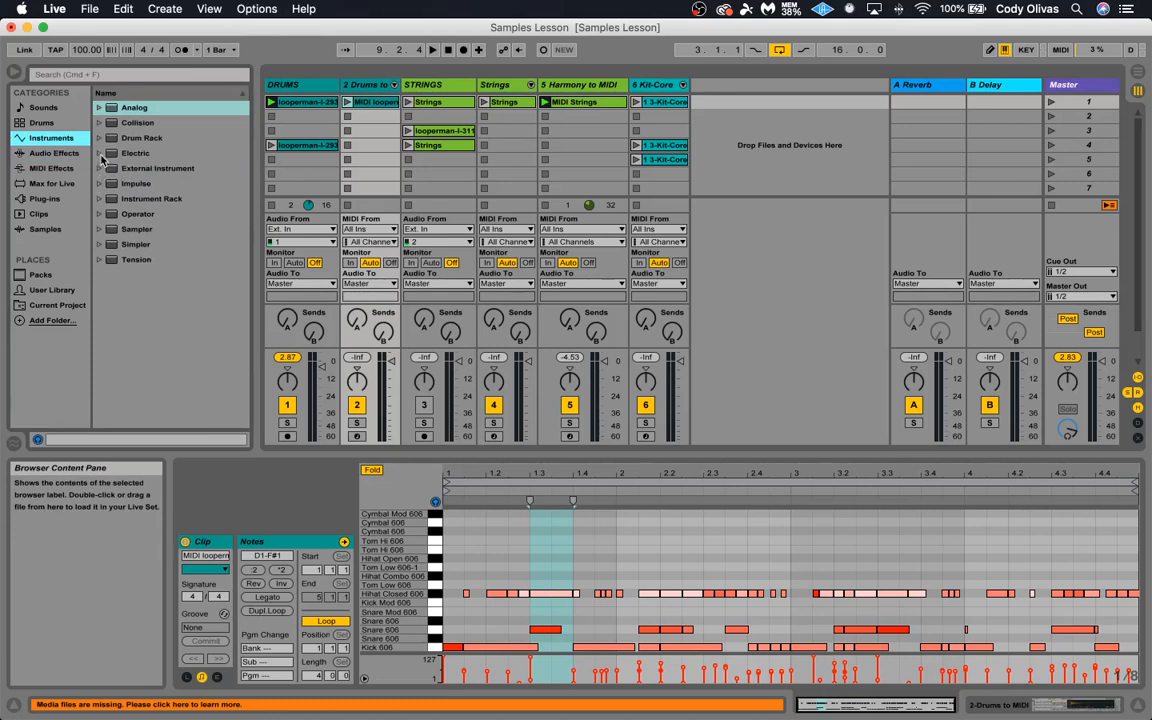
left_click(100, 153)
left_click(106, 168)
left_click(109, 183)
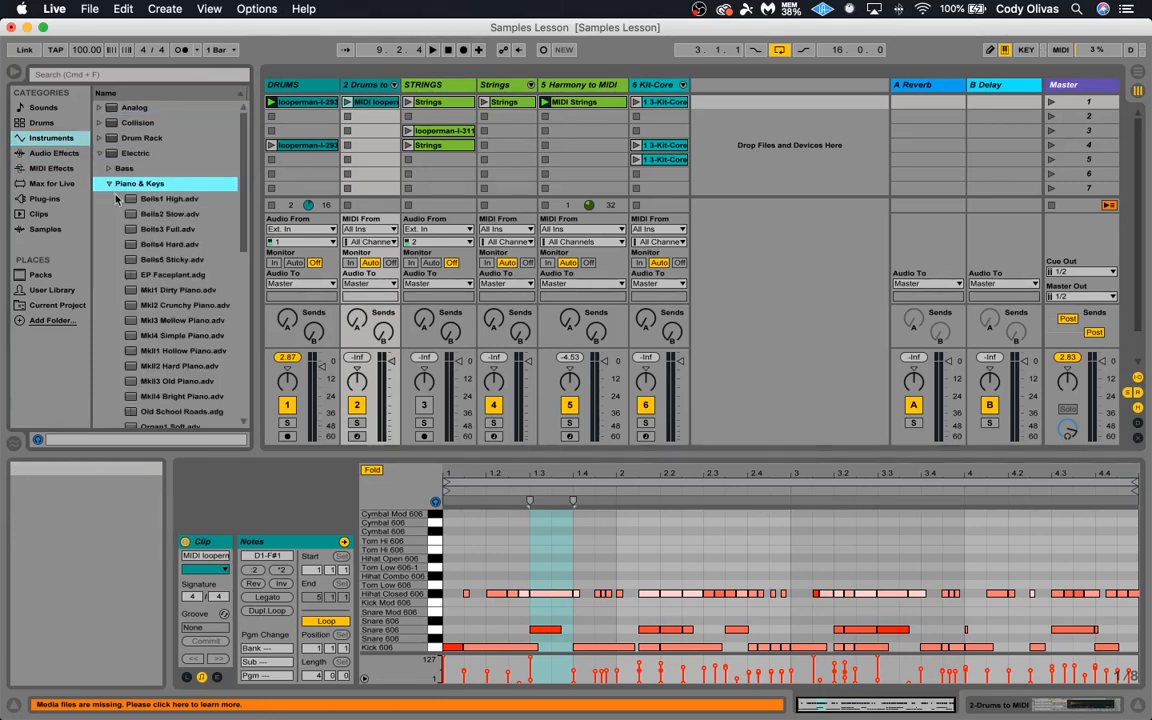
- Preview several Electric piano presets, including MkI4 Simple Piano, MkI3 Mellow Piano and MkI2 Crunchy Piano
scroll(150, 245, "down", 5)
left_click(140, 214)
left_click(136, 199)
left_click(167, 185)
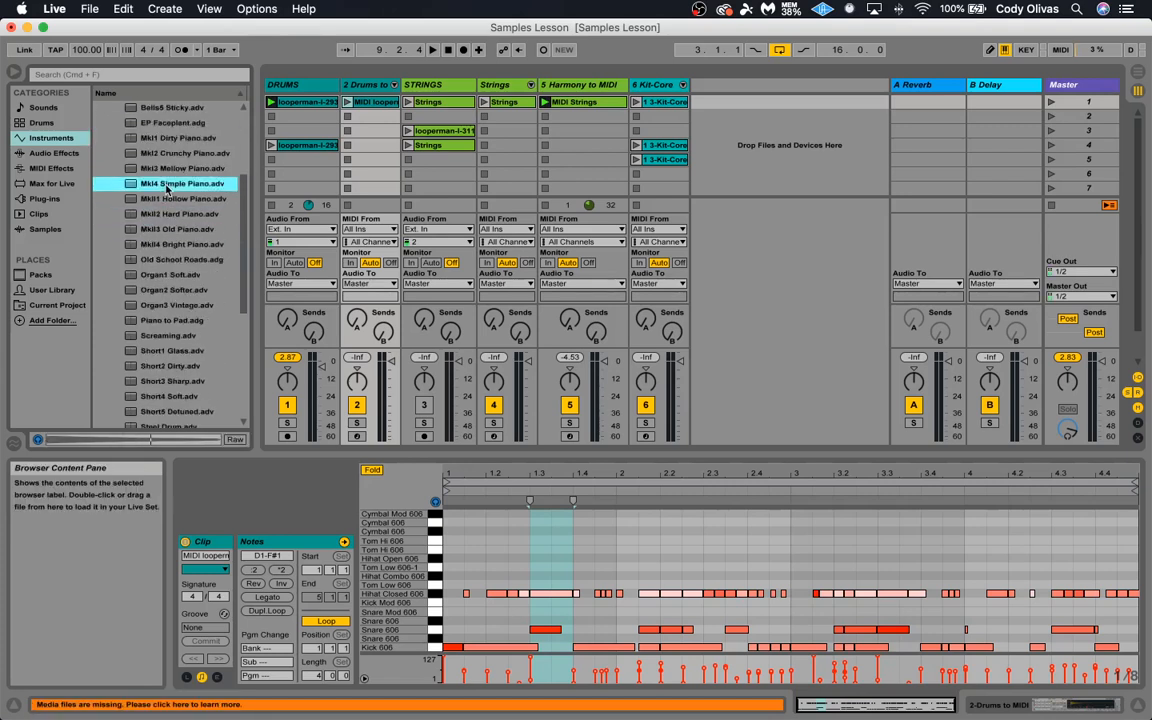
left_click(165, 168)
left_click(162, 153)
- Replace the converted drums track's instrument with the MkI1 Dirty Piano preset, and play its MIDI clip alongside the original DRUMS loop
left_click(160, 140)
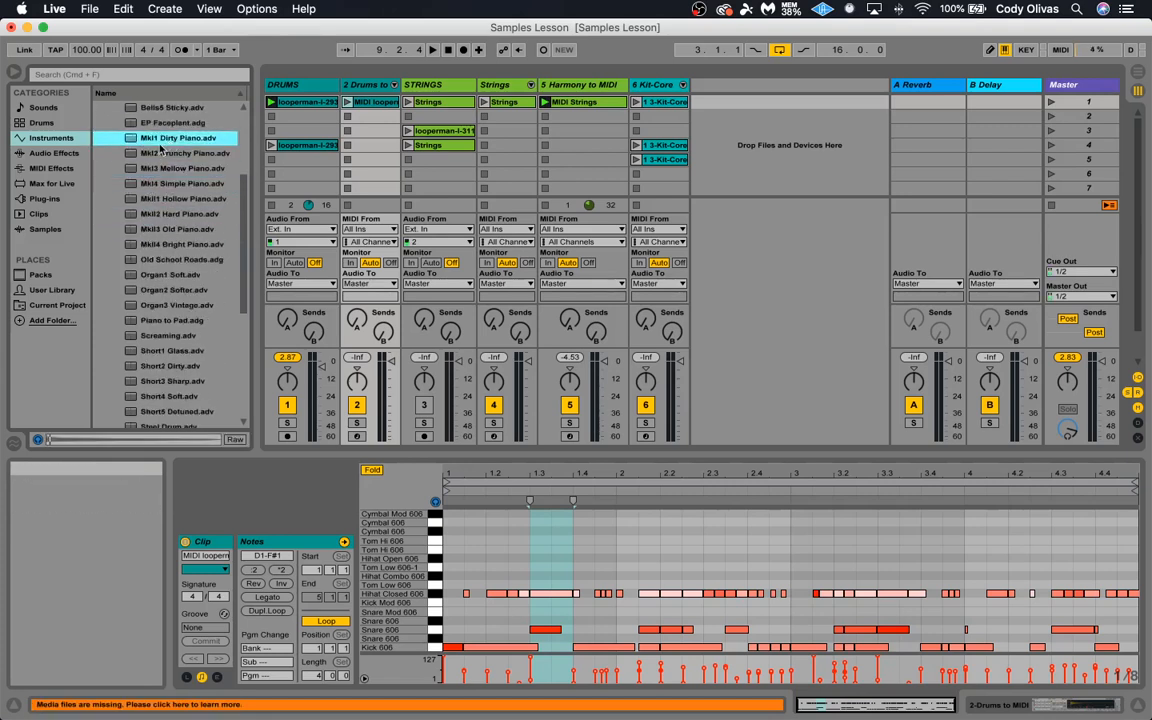
left_click(365, 86)
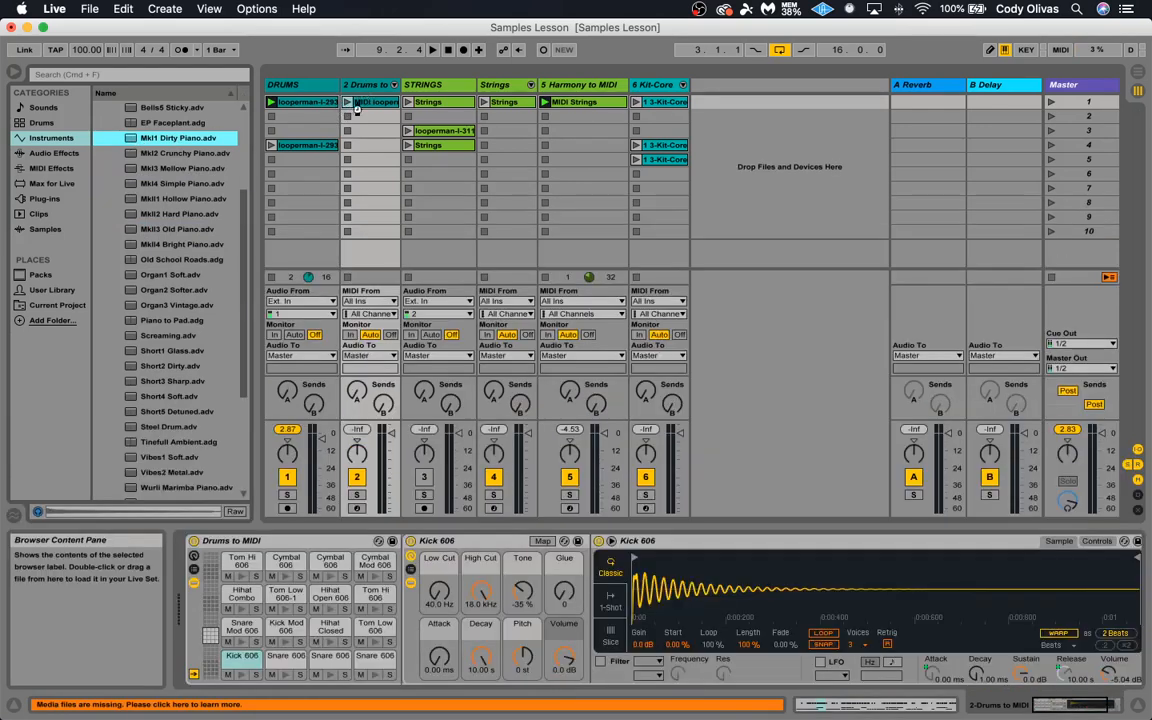
left_click(348, 103)
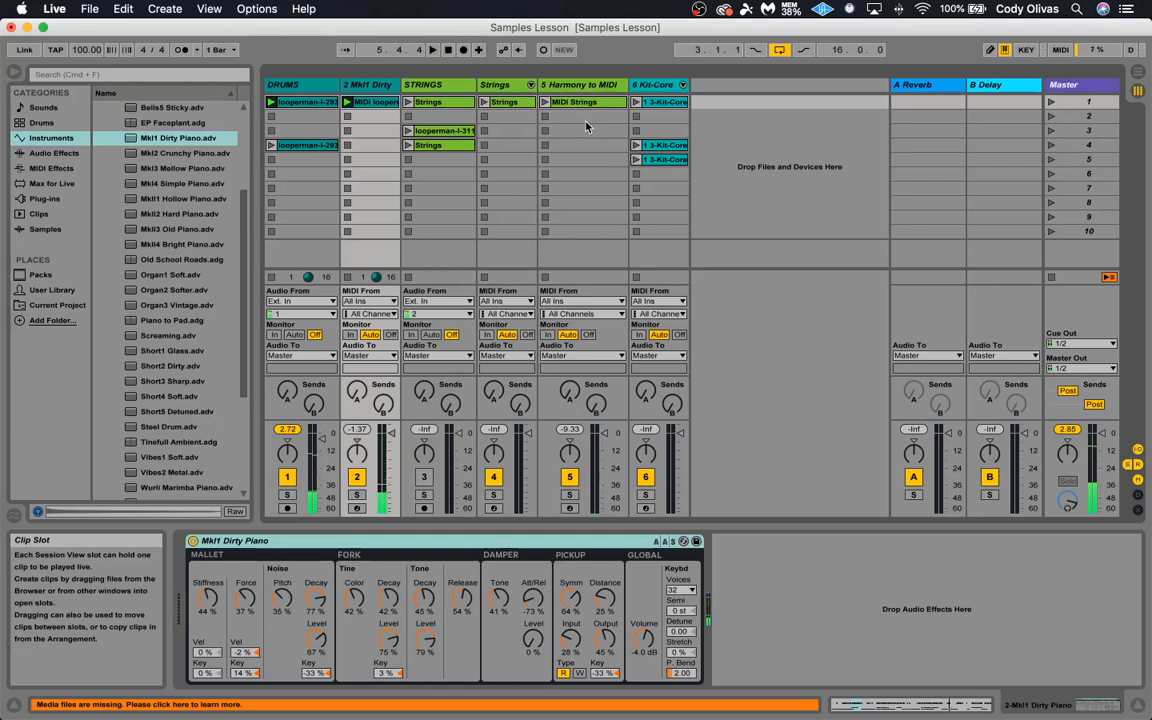
left_click(362, 86)
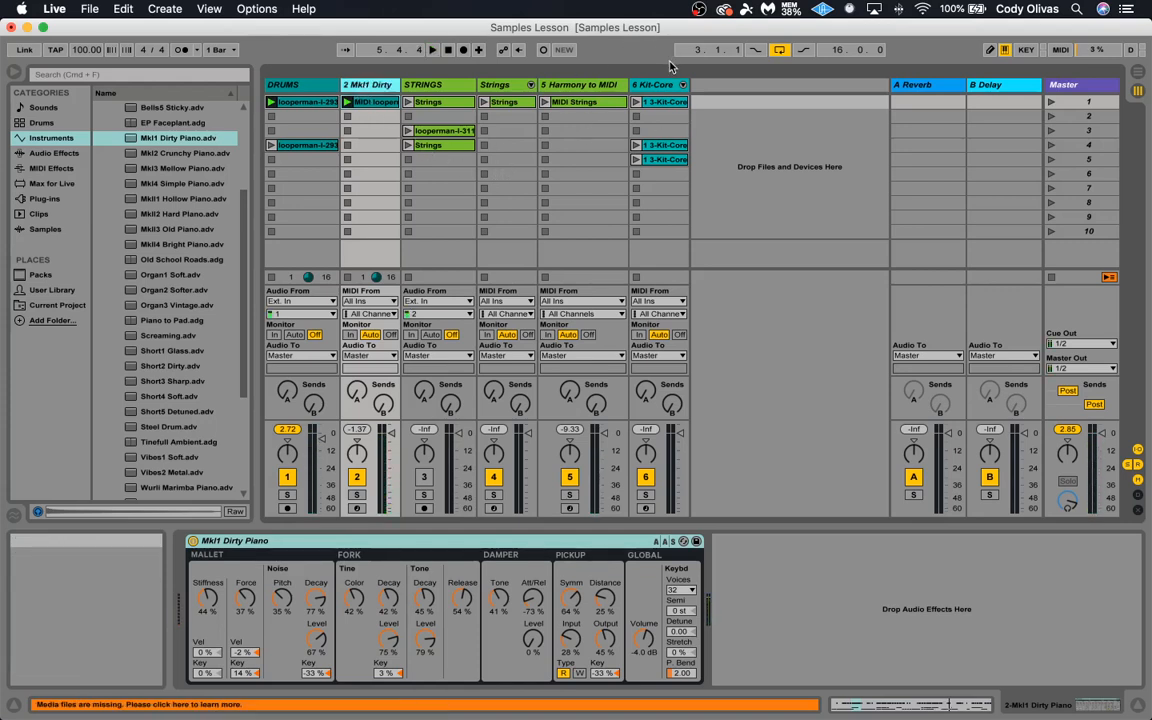
left_click(698, 9)
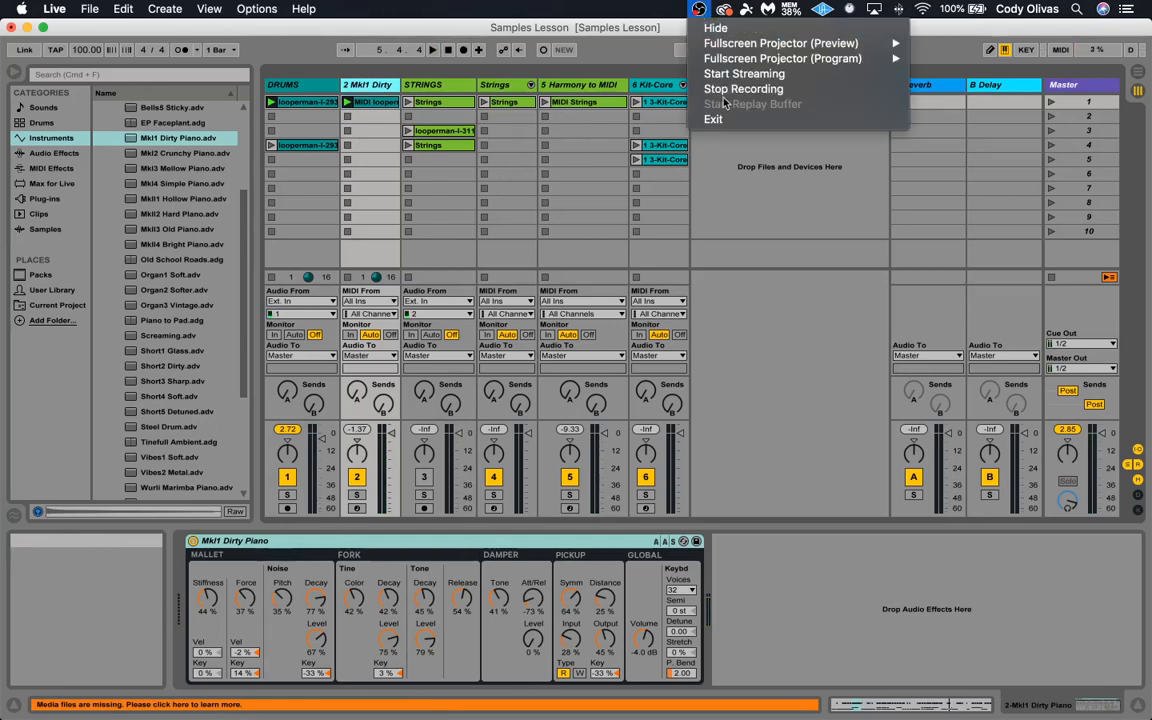